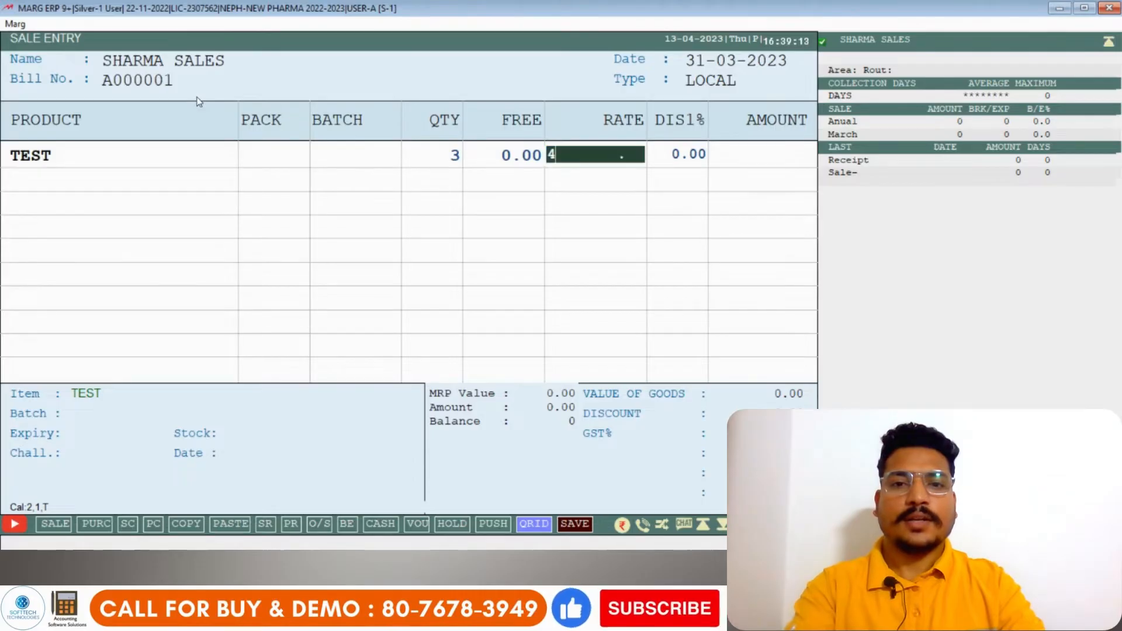
- Enter a rate of 444.00 for the TEST item, then save the sale bill and leave sale entry
key("Return")
key("Return")
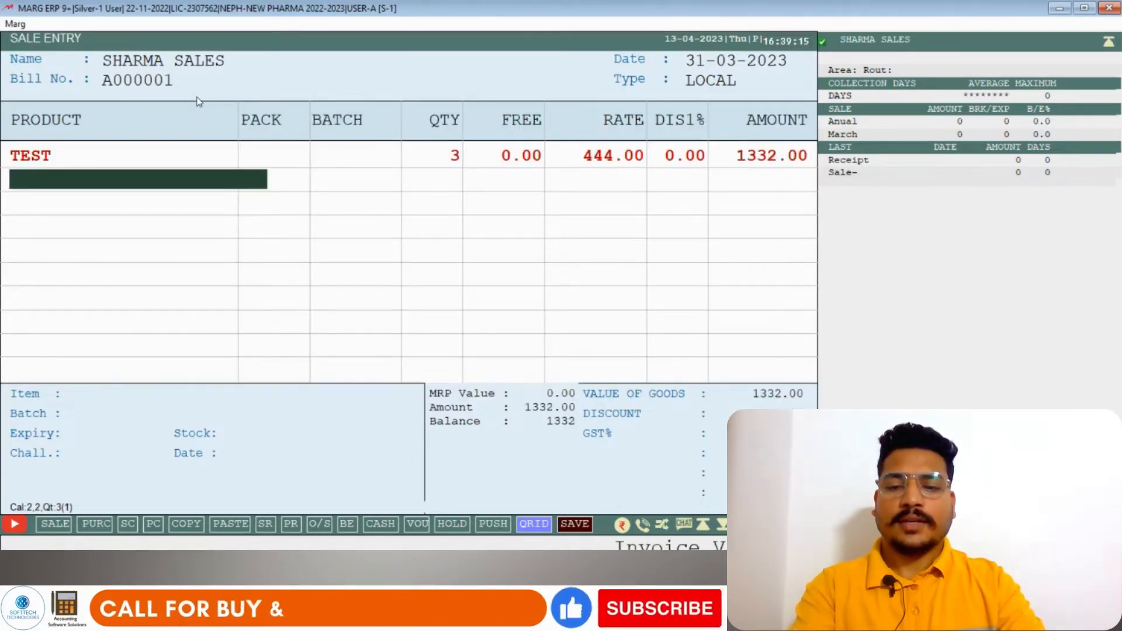
key("Escape")
key("Return")
key("Return")
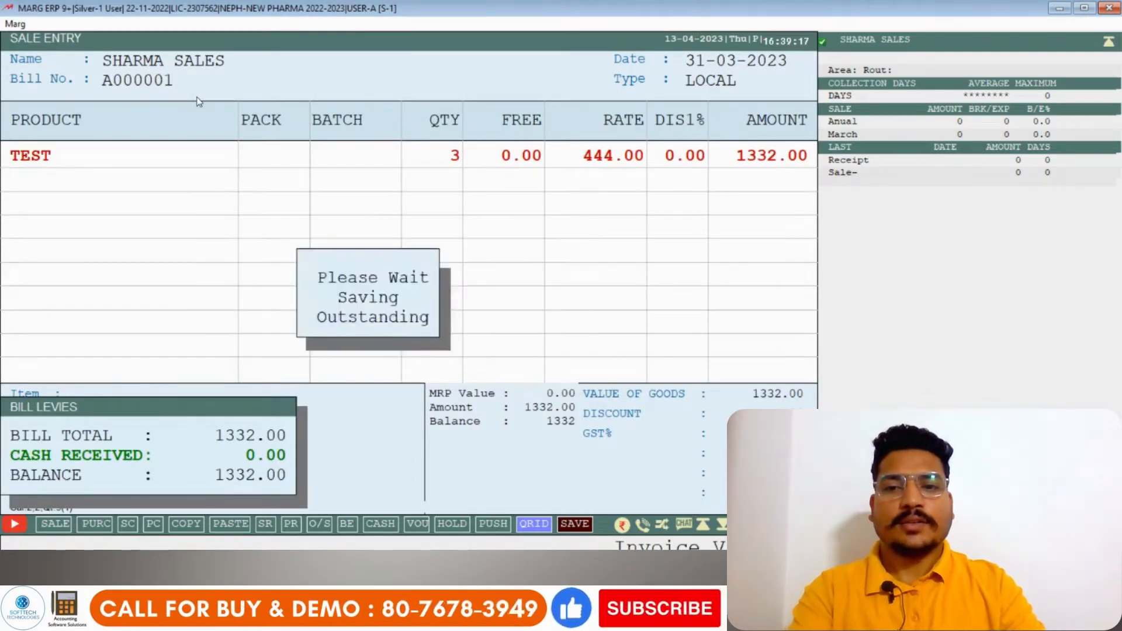
key("Escape")
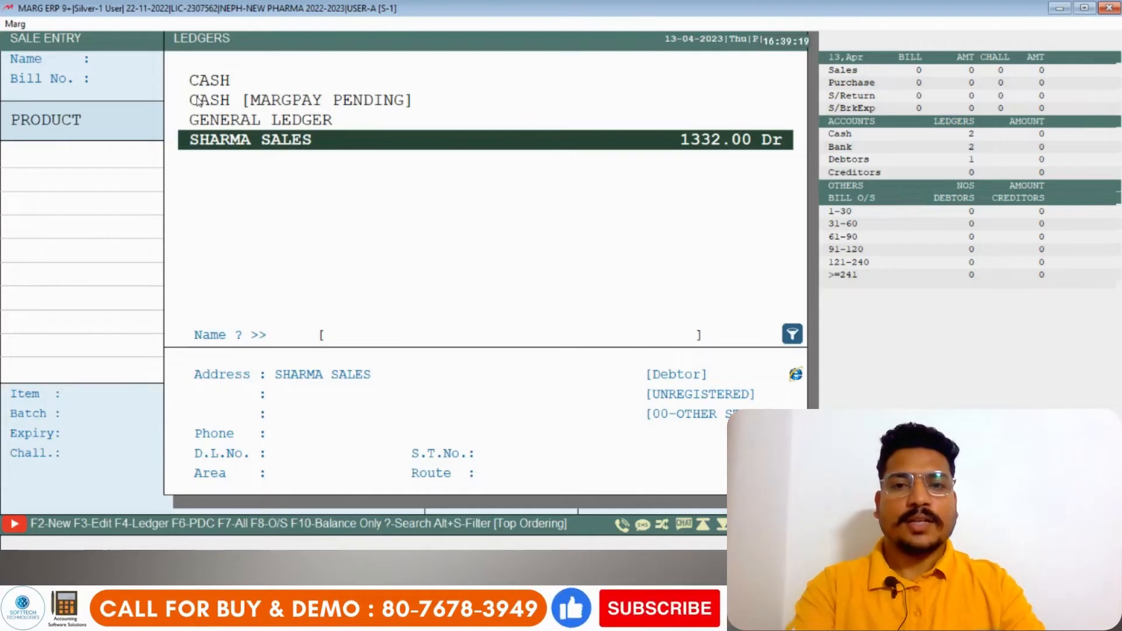
key("Escape")
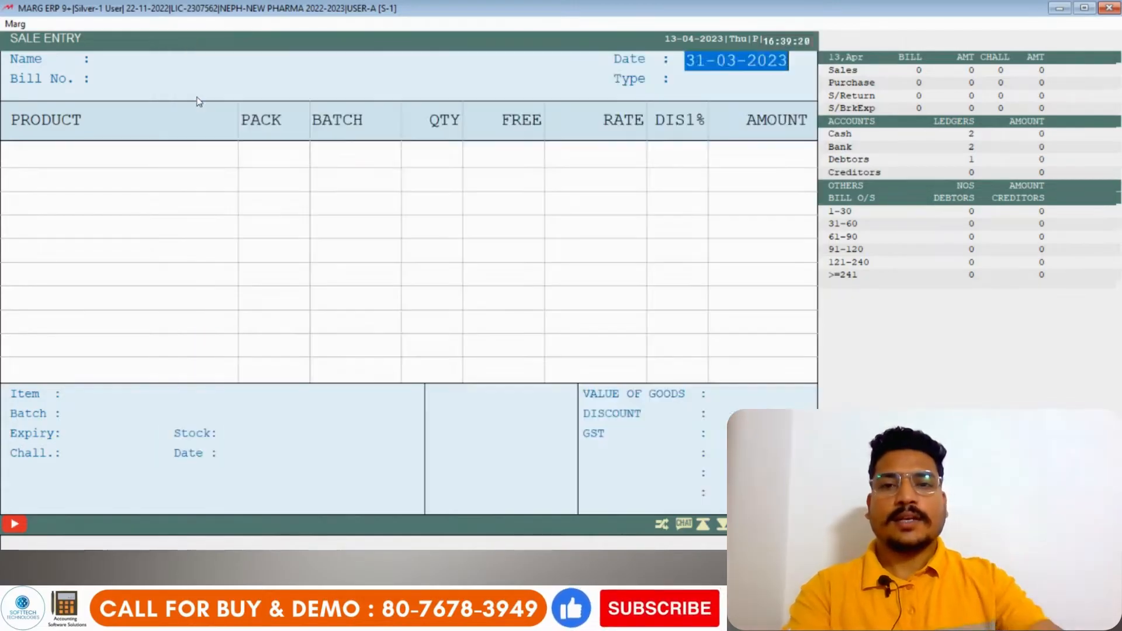
key("Escape")
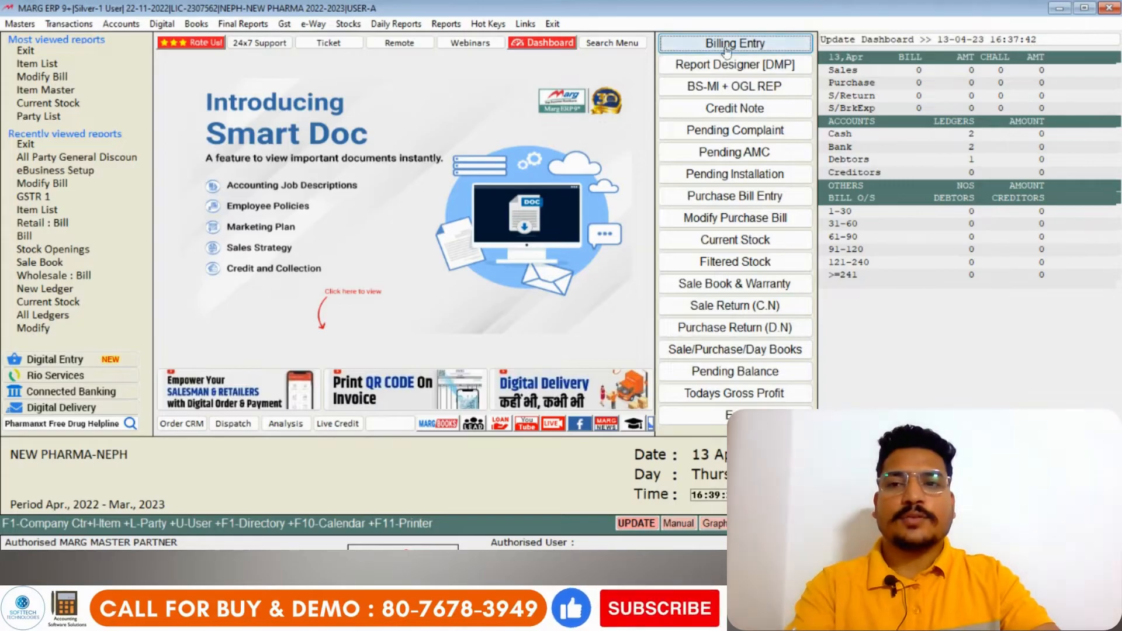
- Open the Control Room and search all its settings for SERIES
left_click(14, 24)
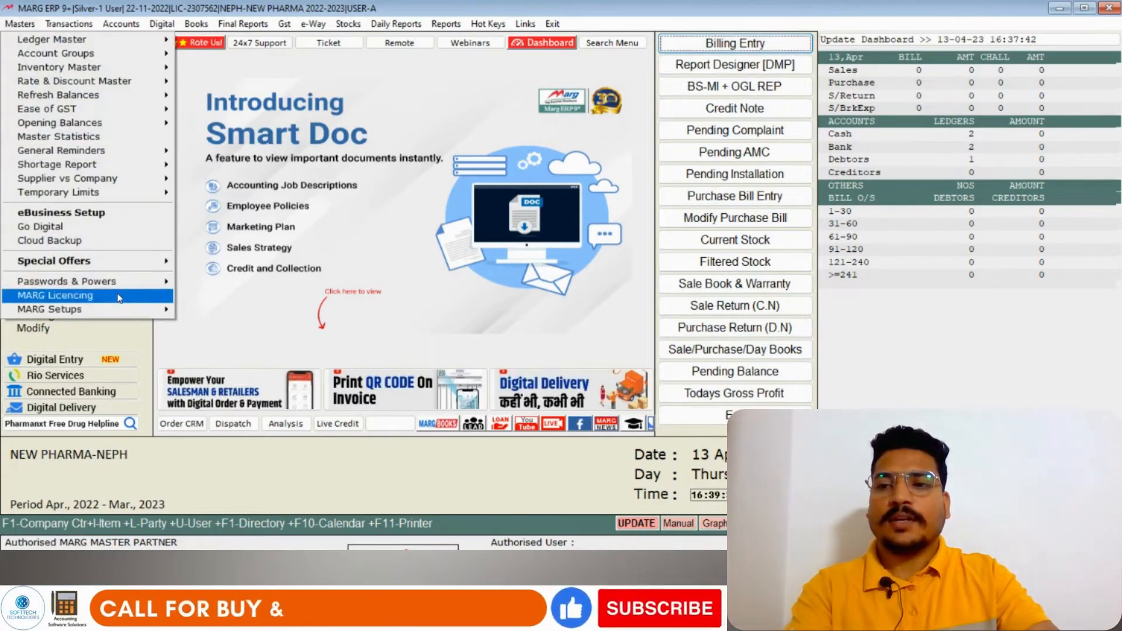
mouse_move(105, 309)
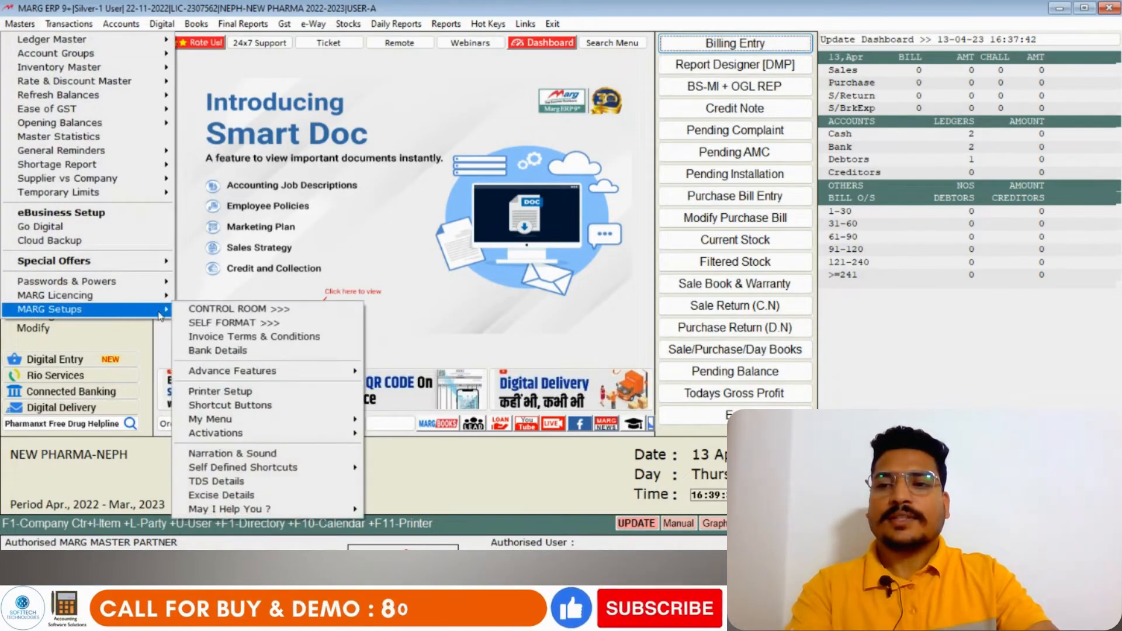
left_click(233, 310)
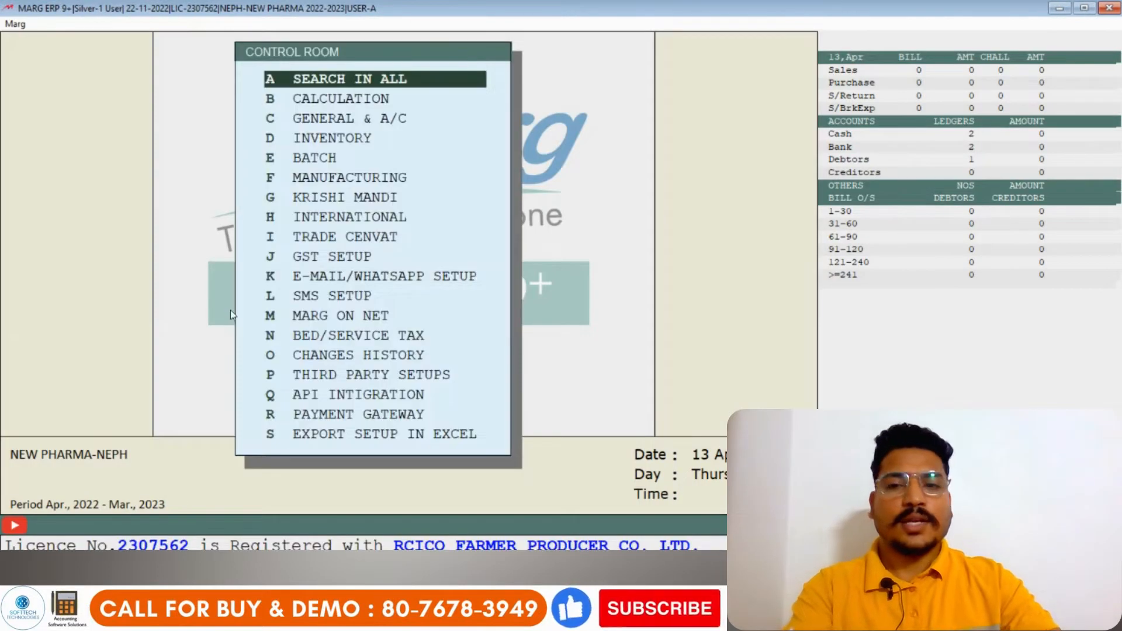
key("Return")
type("SERIES")
key("Return")
key("Return")
key("Return")
key("Return")
key("Return")
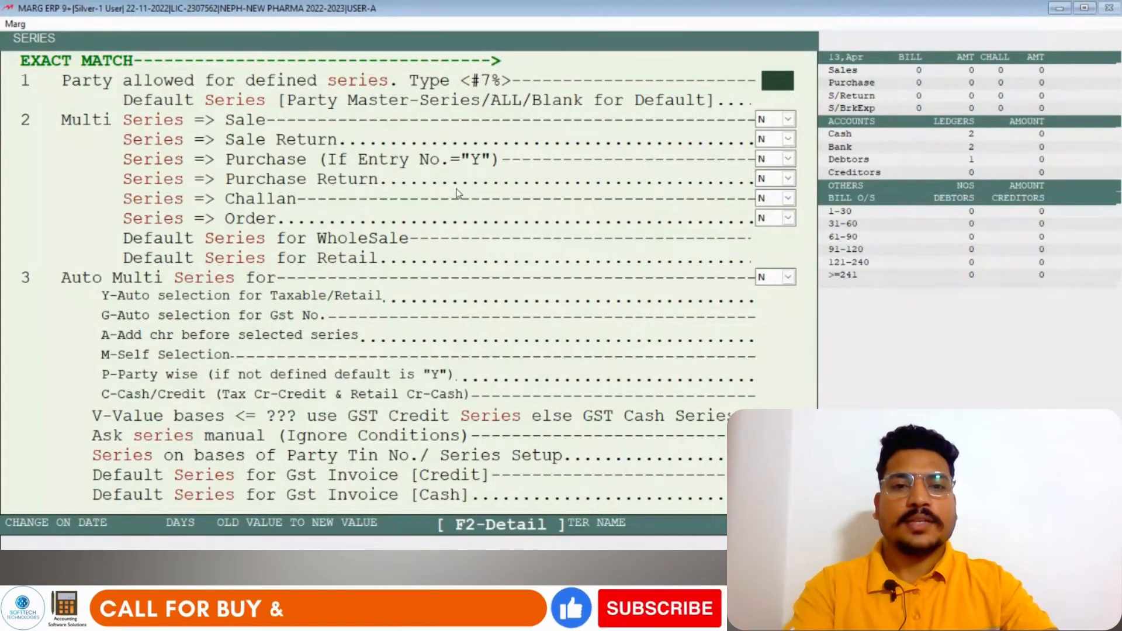
- Set the Multi Series option for Sale to Y and save the Control Room settings
key("Return")
key("Return")
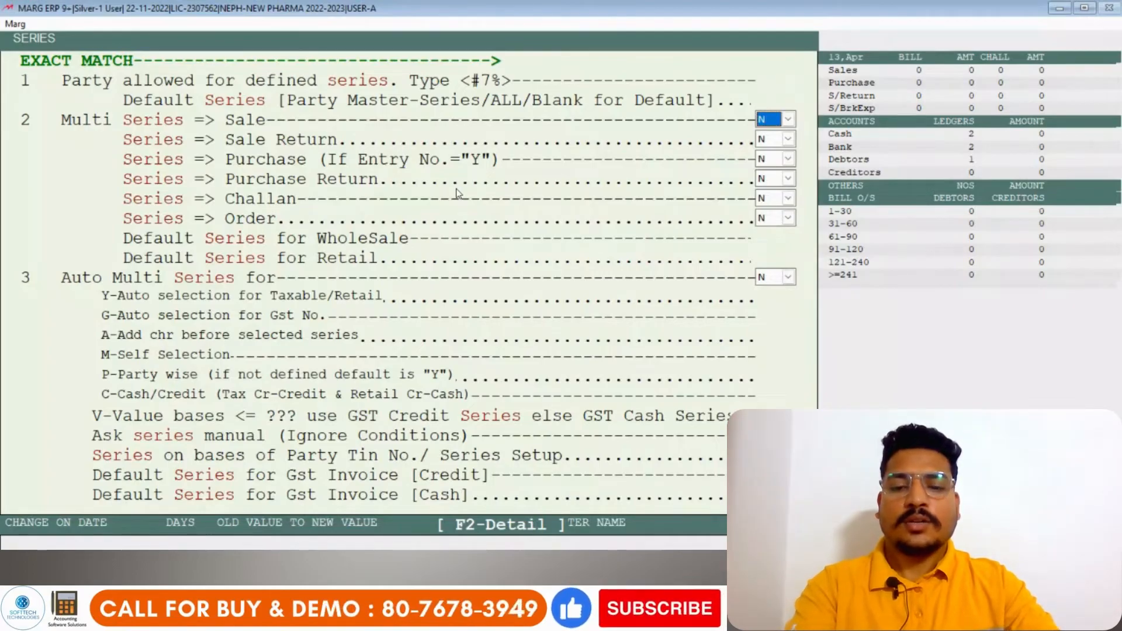
key("Return")
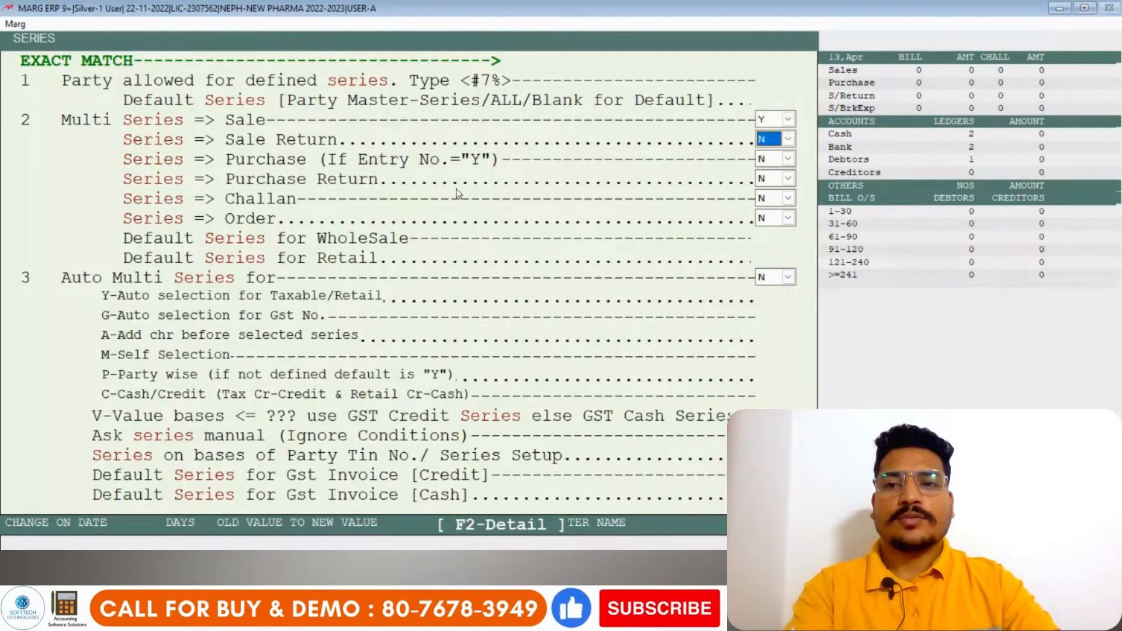
key("Escape")
key("Right")
key("Return")
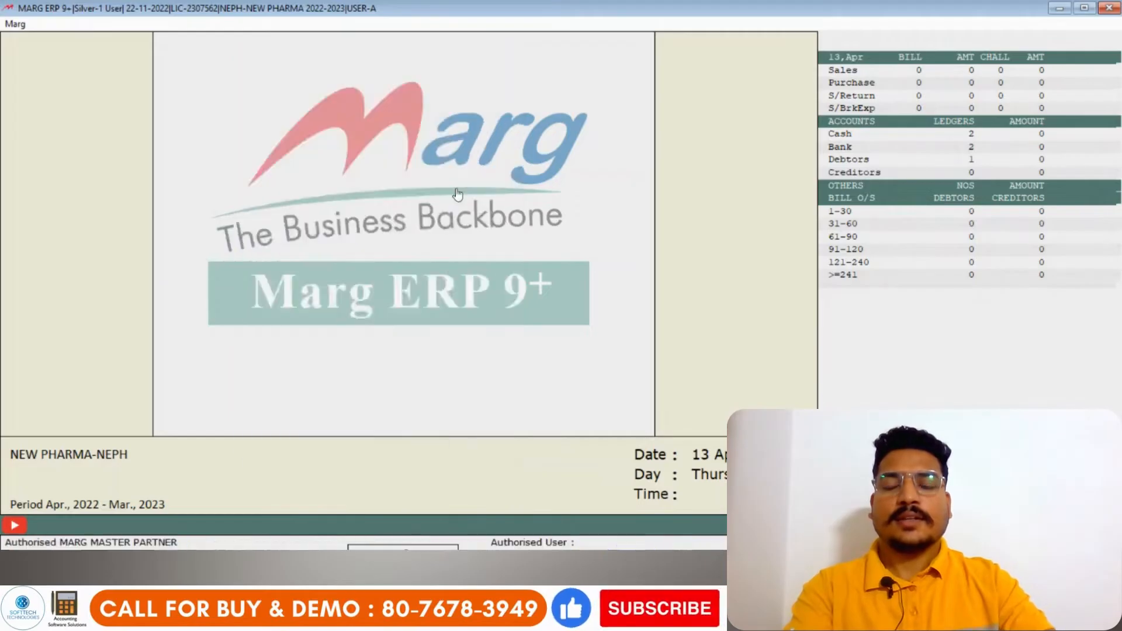
key("Return")
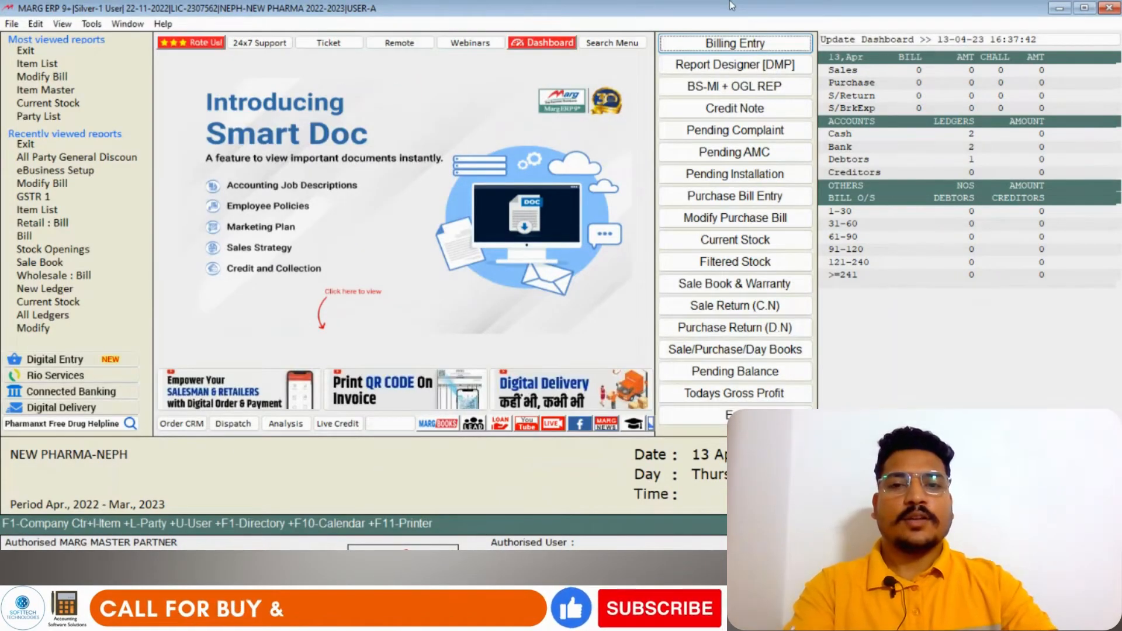
- Start a billing entry and create a series RTY for RETAIL INVOICE, keeping the default format and sale rate
key("Return")
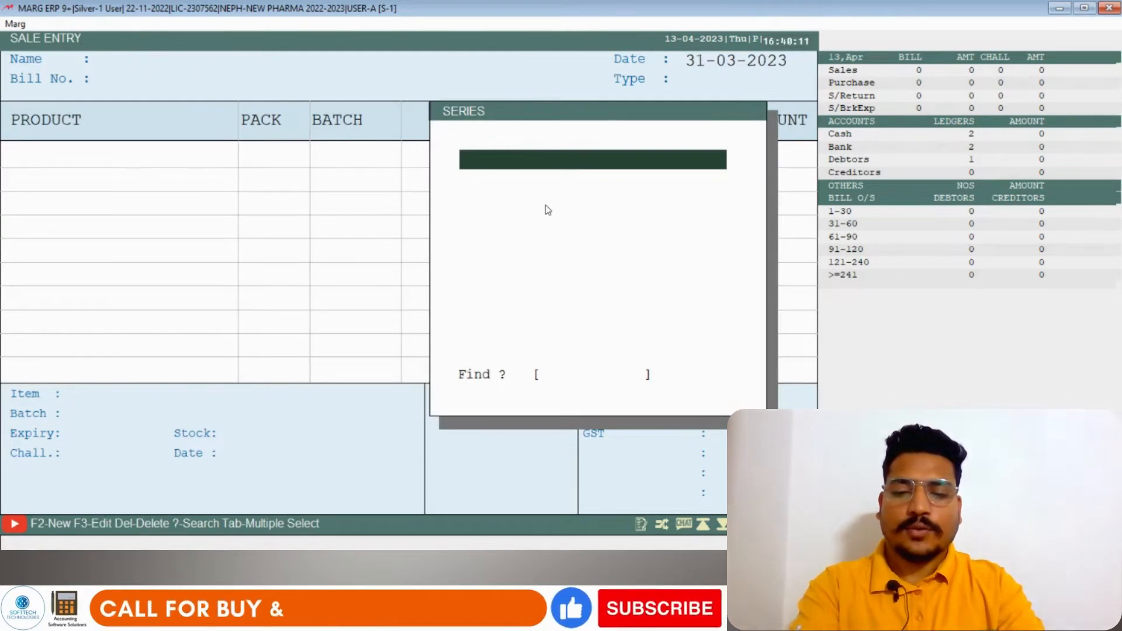
key("F2")
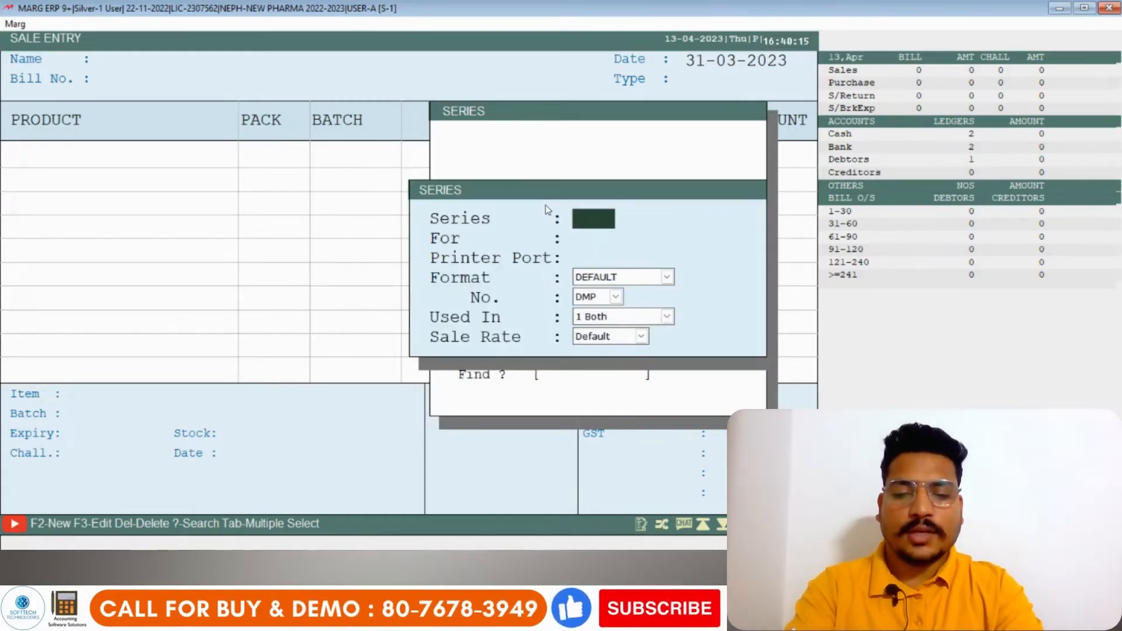
type("RTY")
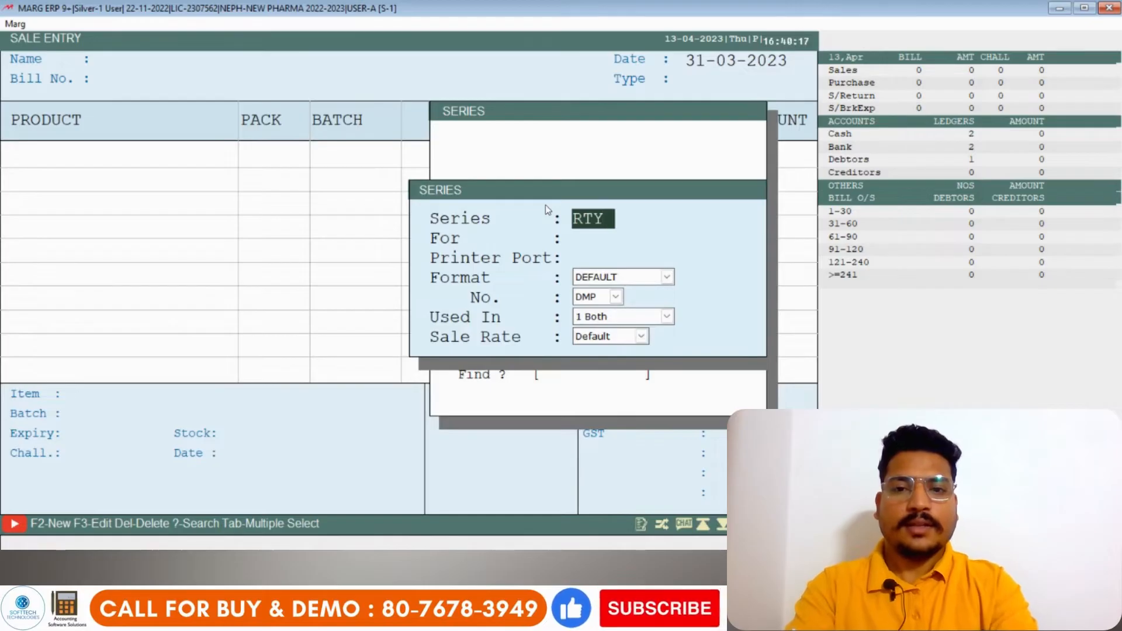
key("Return")
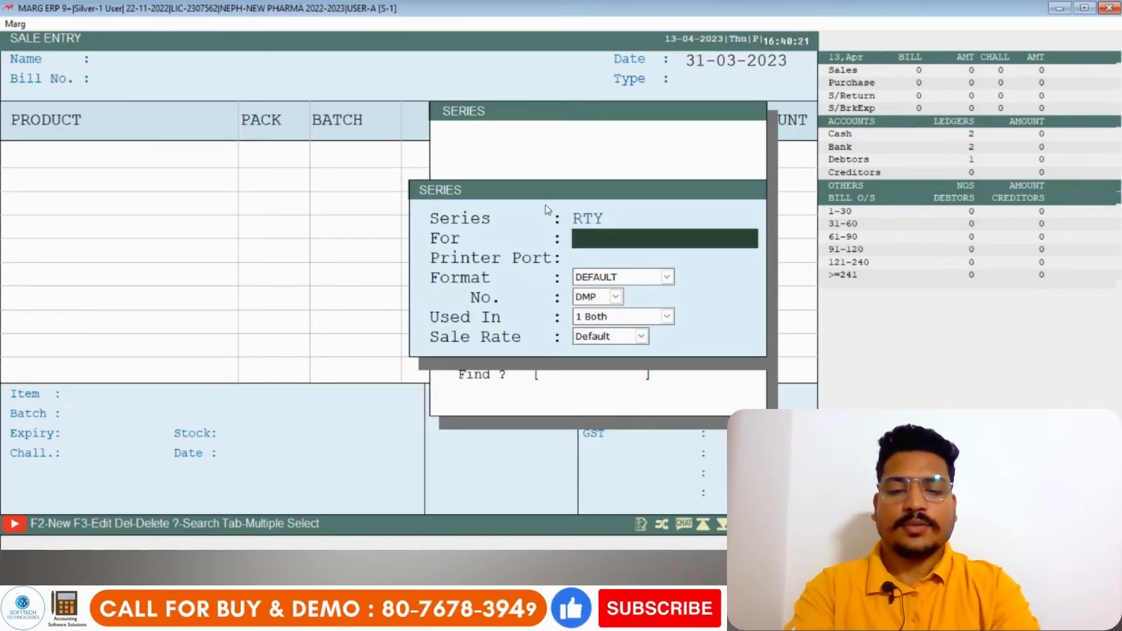
type("RETAIL INVOIC")
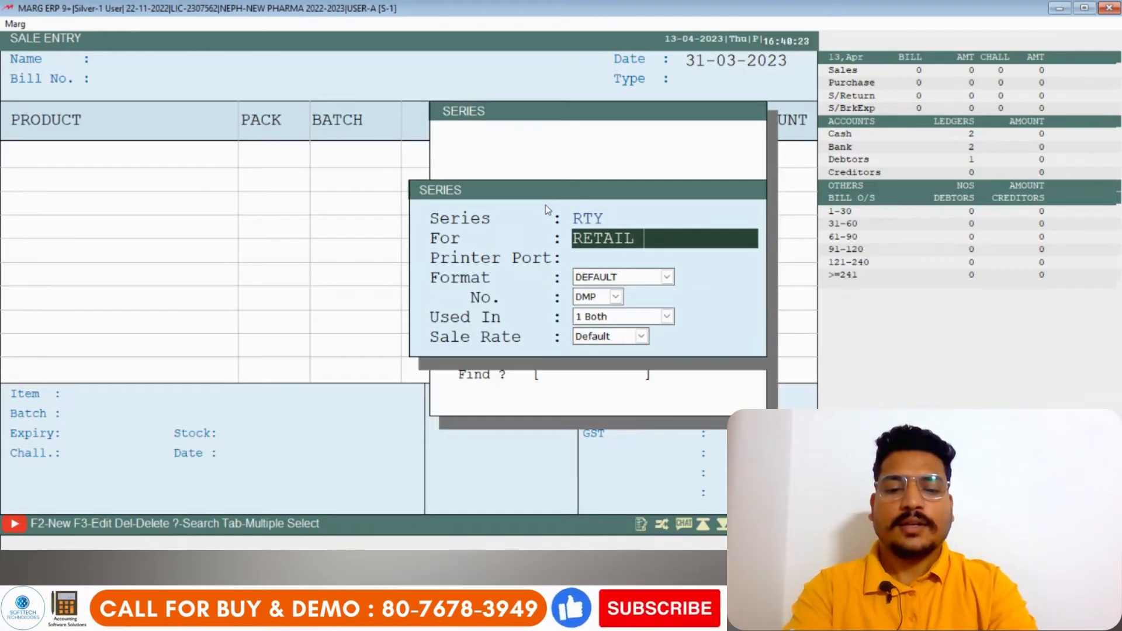
type("E")
key("Return")
key("Return")
key("Return")
key("Return")
key("Return")
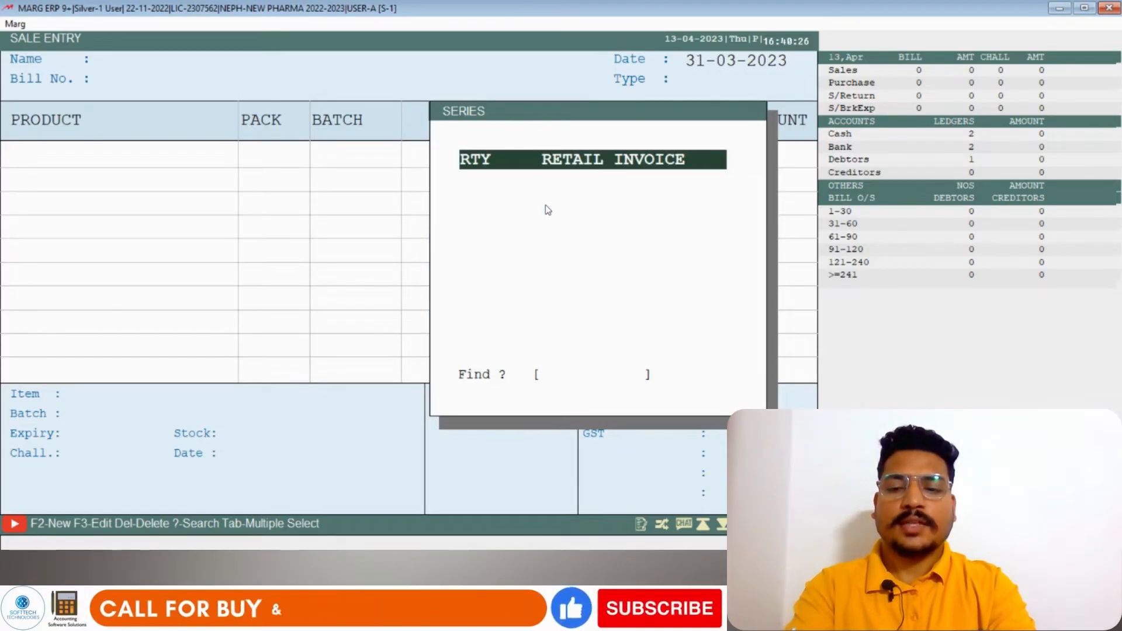
- Add a series WHS for WHOLESALE BILL, keeping the default format and sale rate
key("F2")
type("W")
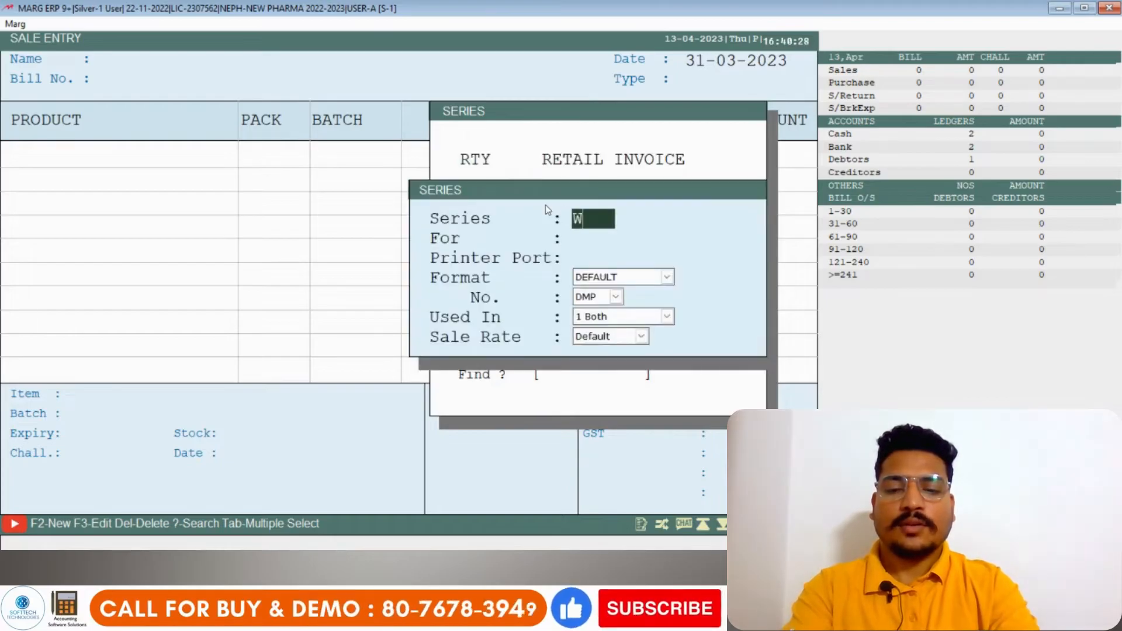
type("HS")
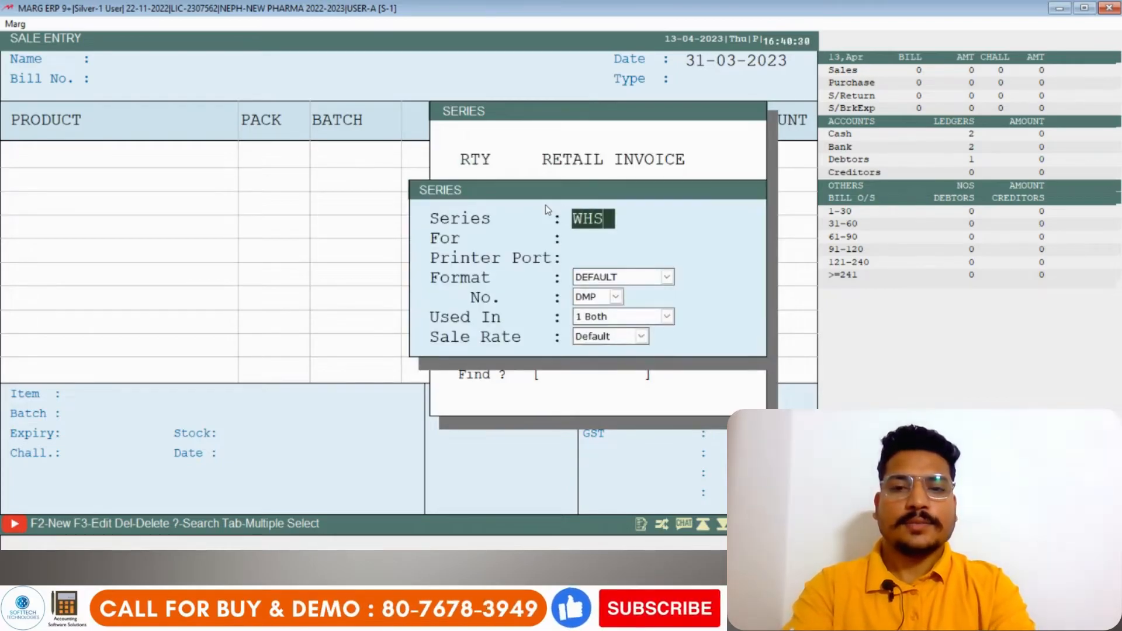
key("Return")
type("W")
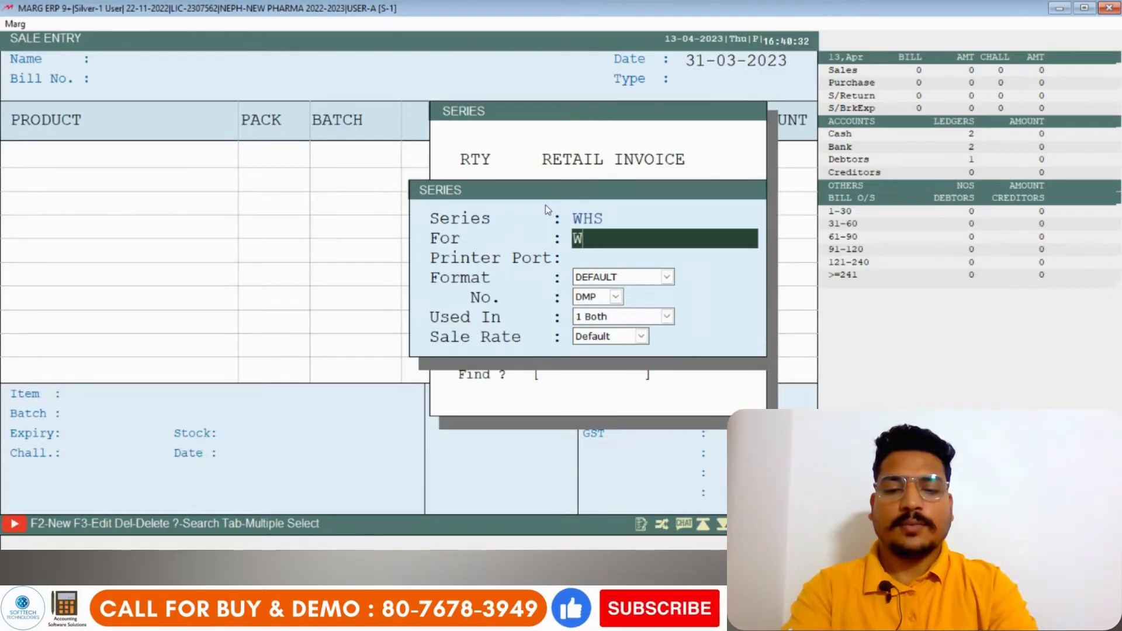
type("HOLESALE BILL")
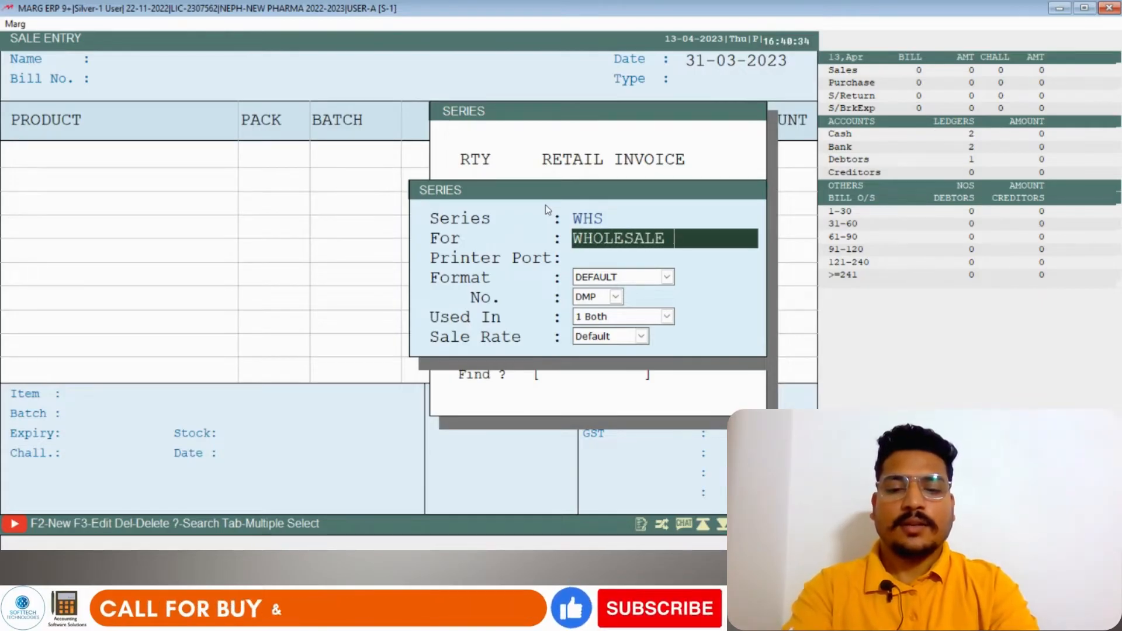
key("Return")
key("Return")
key("Return")
key("Return")
key("Return")
key("Return")
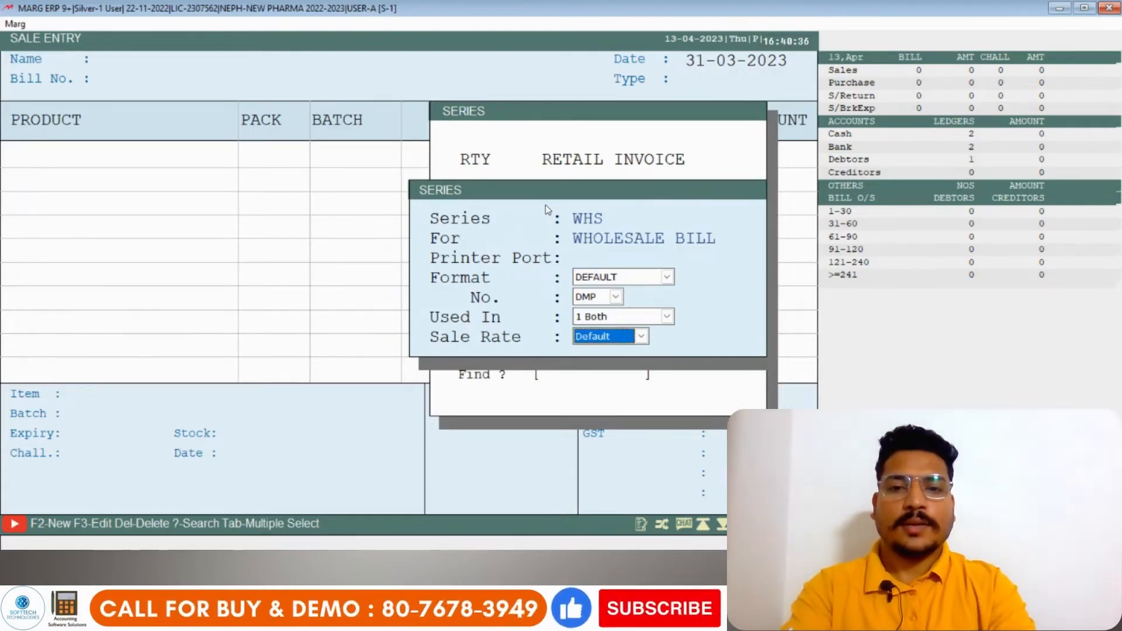
- Add a series SMPL for SAMPLE BILLING, keeping the default format and sale rate
key("F2")
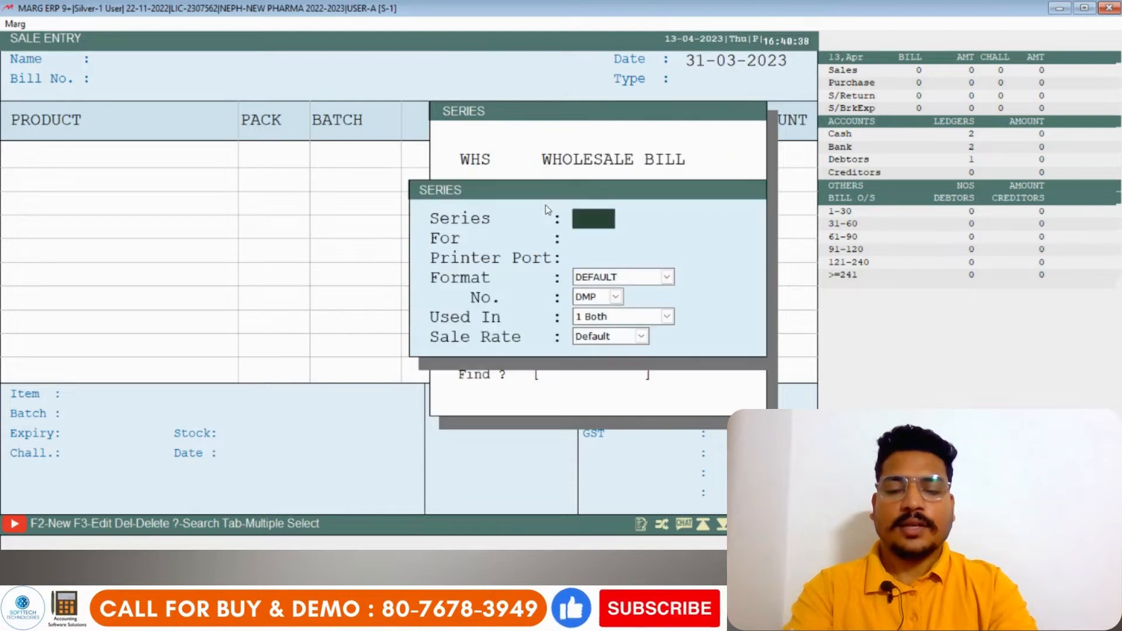
type("SMPL")
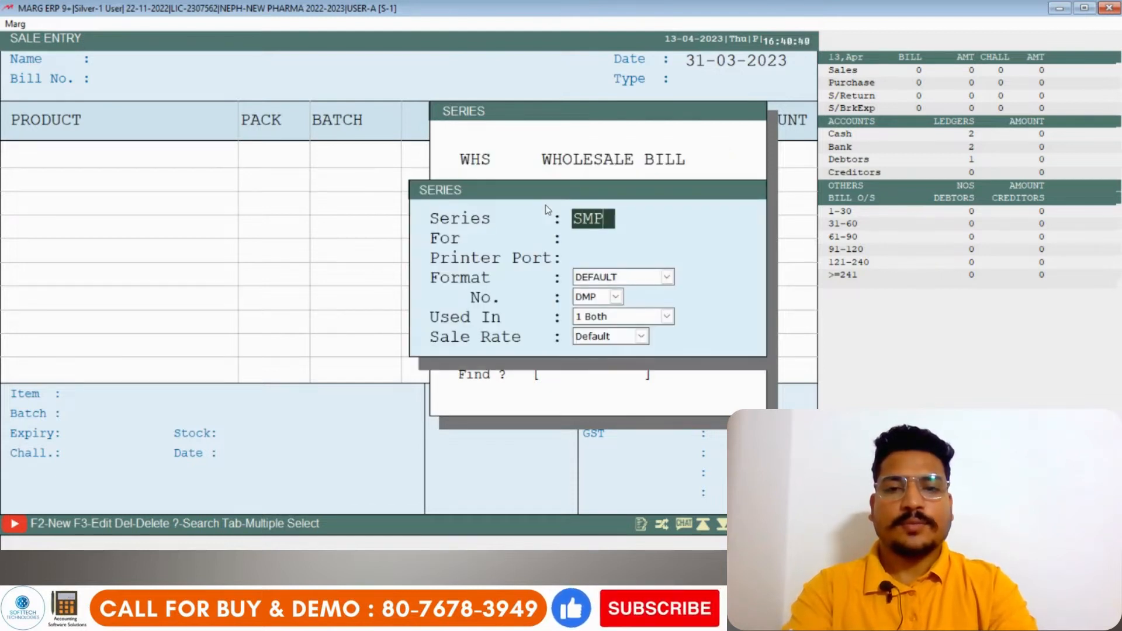
key("Return")
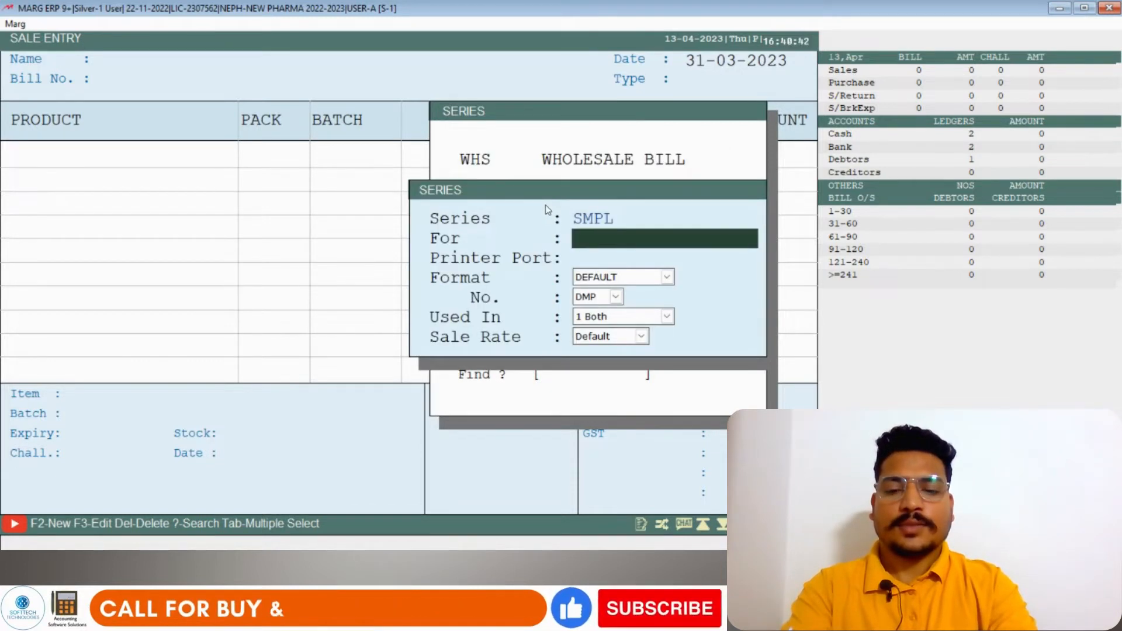
type("SAM")
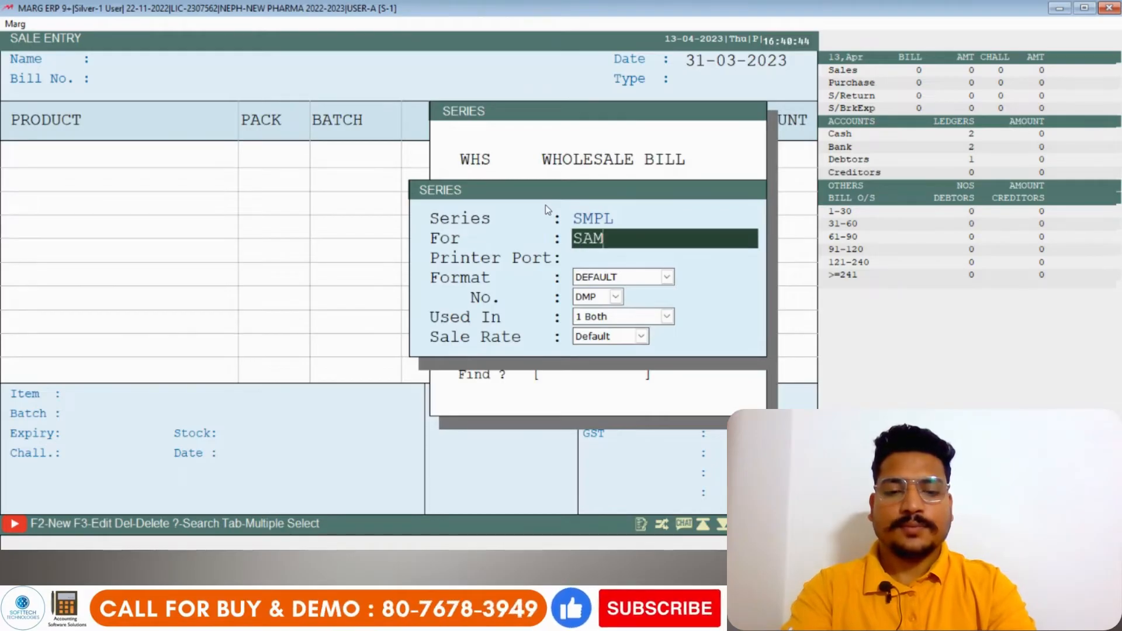
type("PLE BILLING")
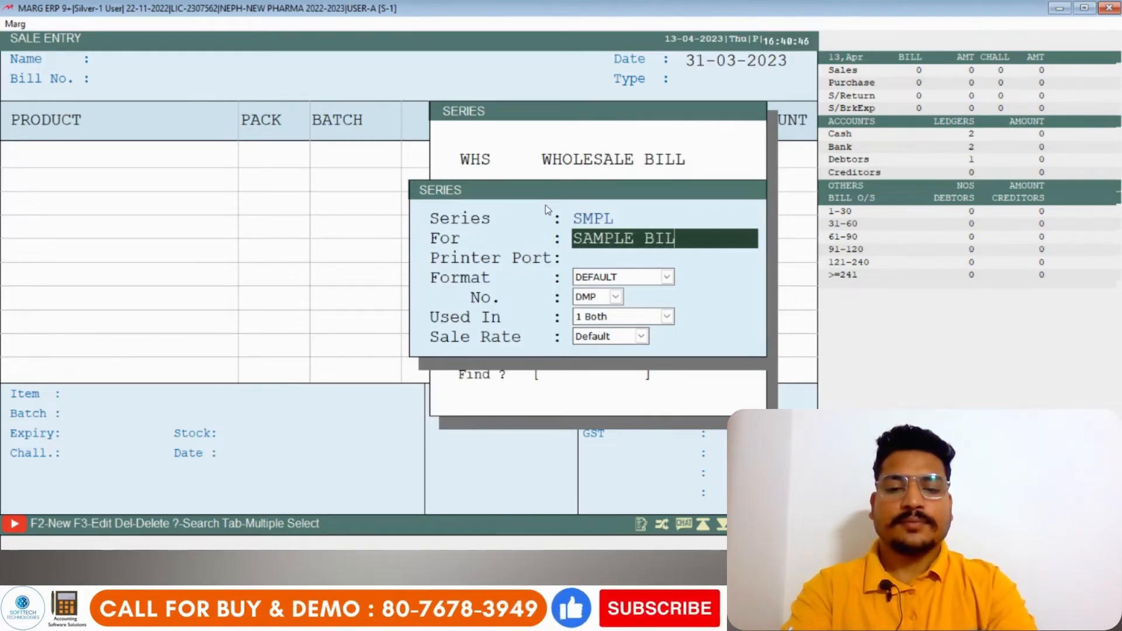
key("Return")
key("Return")
key("Return")
key("Return")
key("Return")
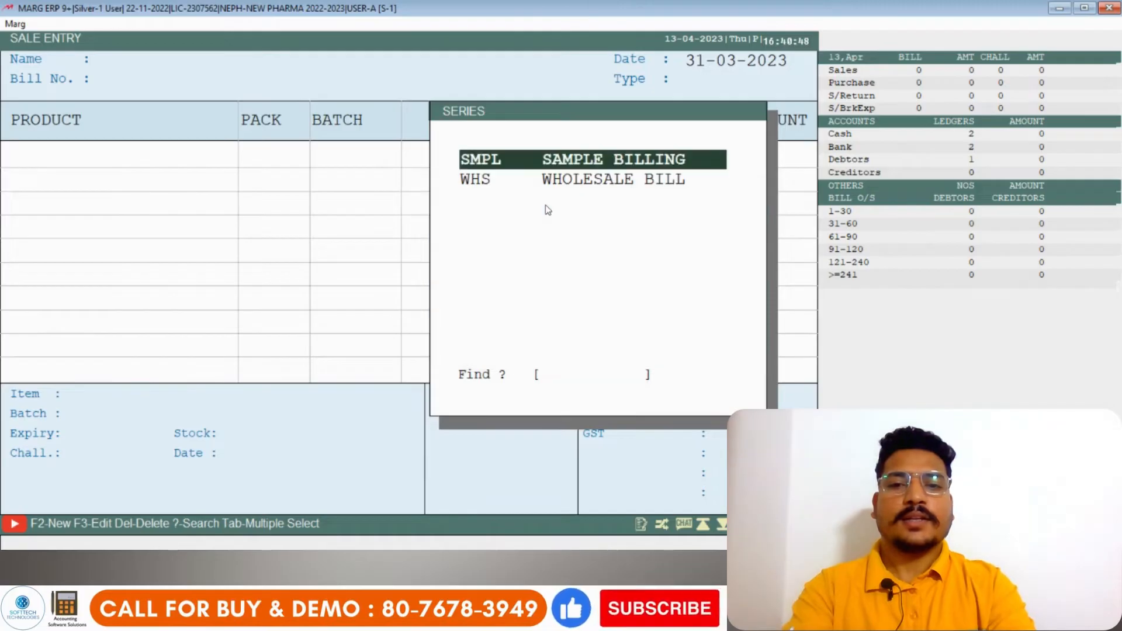
- Look through the series list, covering the blank default, RTY, SMPL and WHS entries
key("Up")
key("Up")
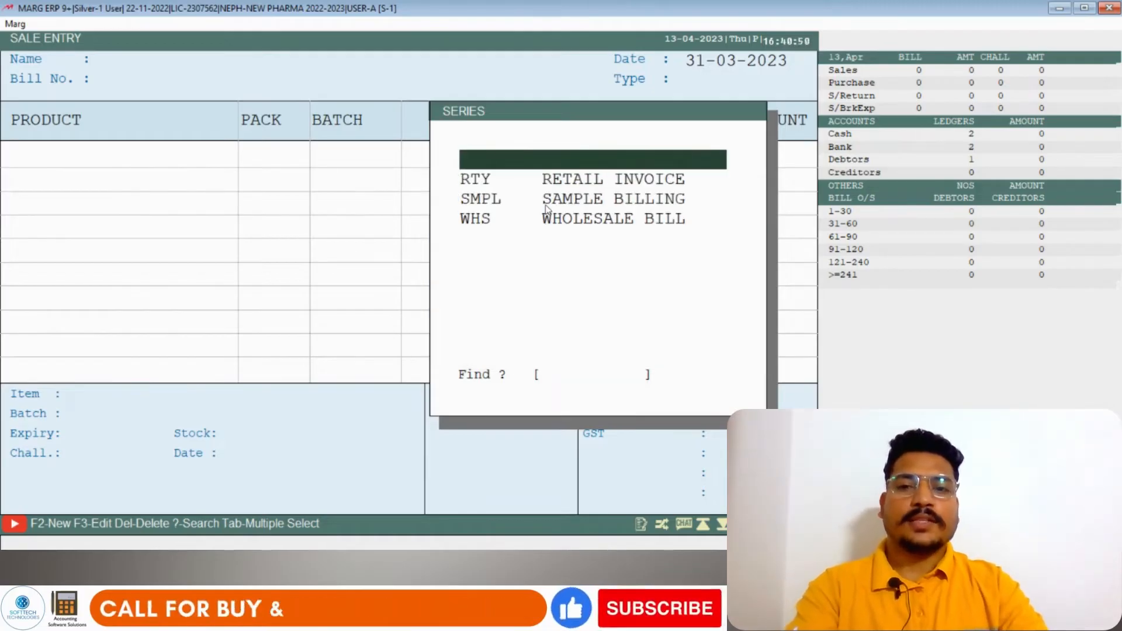
key("Down")
key("Down")
key("Down")
key("Up")
key("Up")
key("Up")
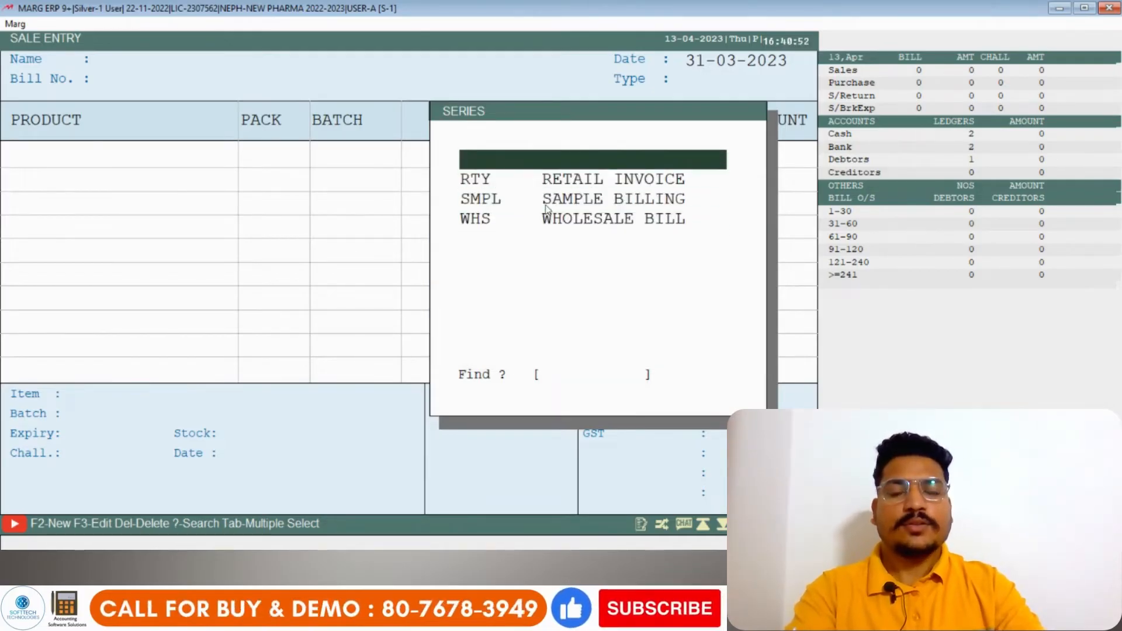
key("Down")
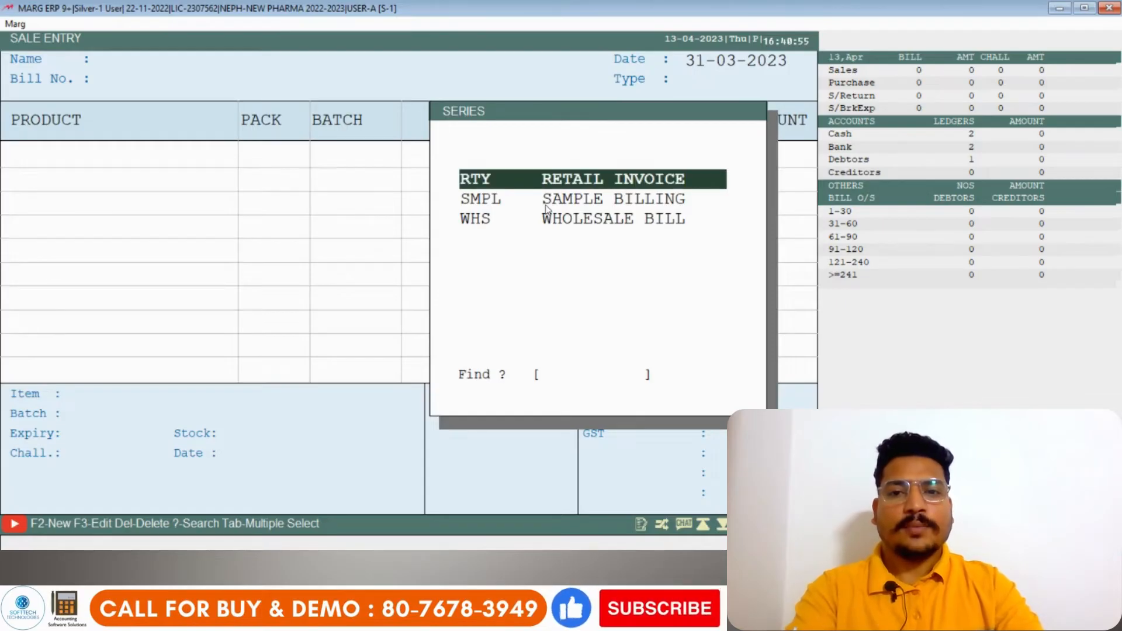
key("Down")
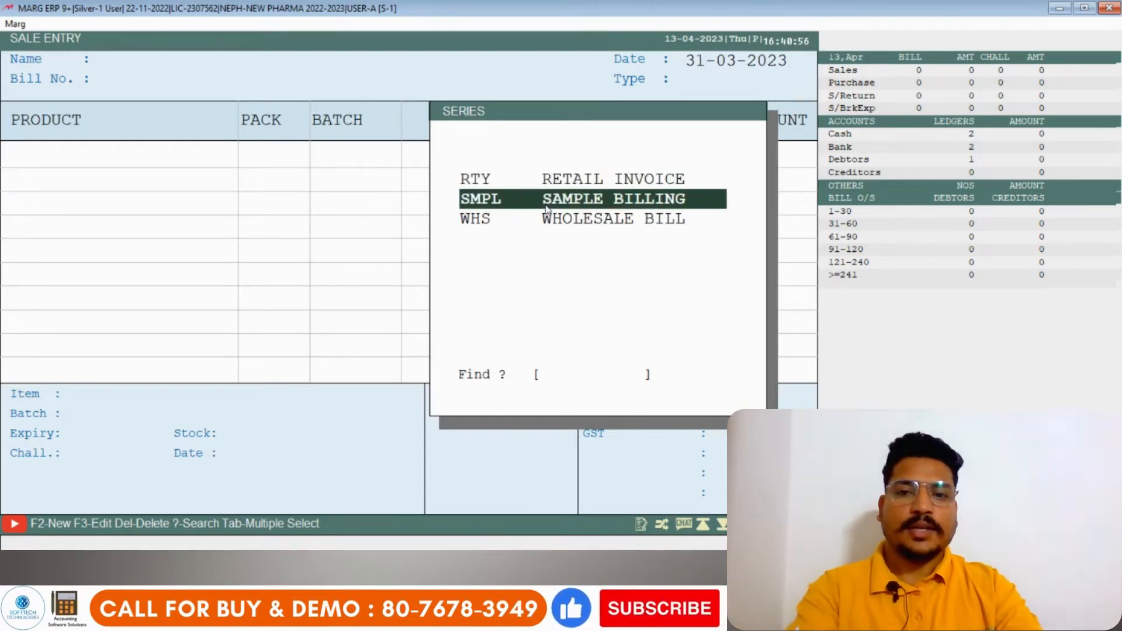
key("Down")
key("Up")
key("Up")
key("Up")
key("Down")
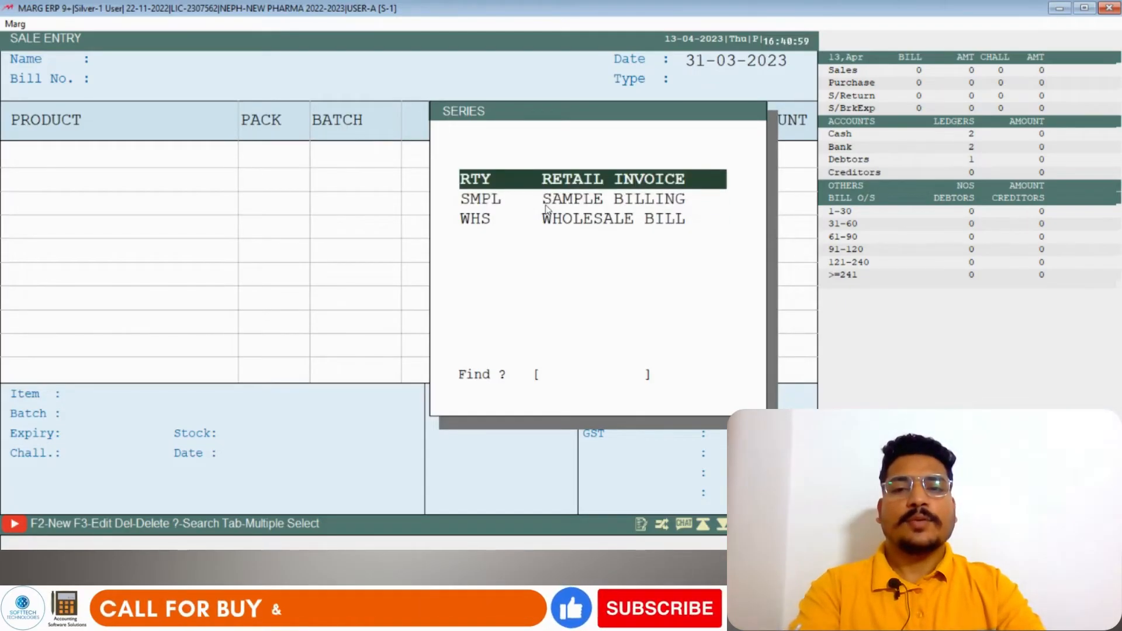
- Start a sale bill in the RTY RETAIL INVOICE series for the party SHARMA SALES, accepting the party history
key("Return")
key("Return")
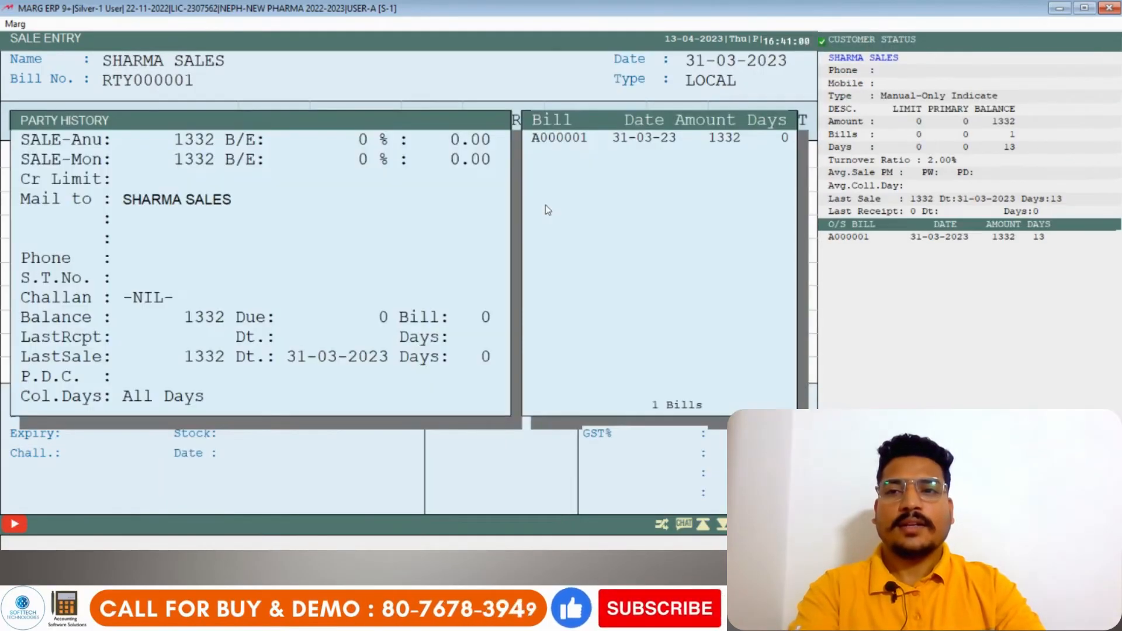
key("Return")
key("Return")
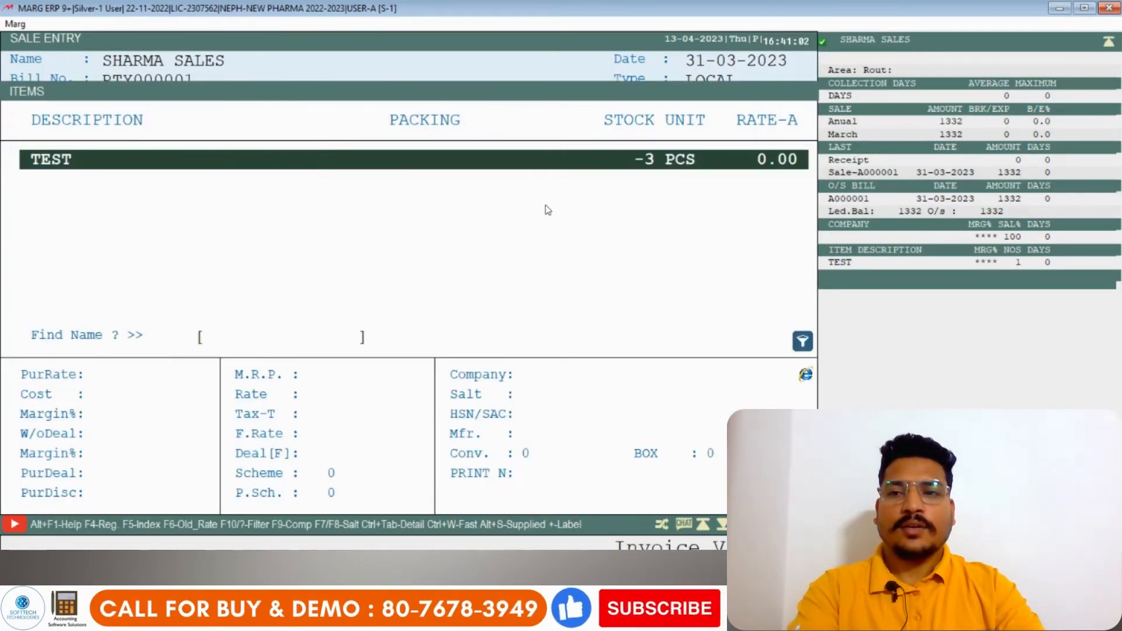
- Add the item TEST to the first retail bill with quantity 3 and rate 233
key("Return")
key("Return")
type("3")
key("Return")
type("233")
- Save the first retail bill without printing copies
key("Return")
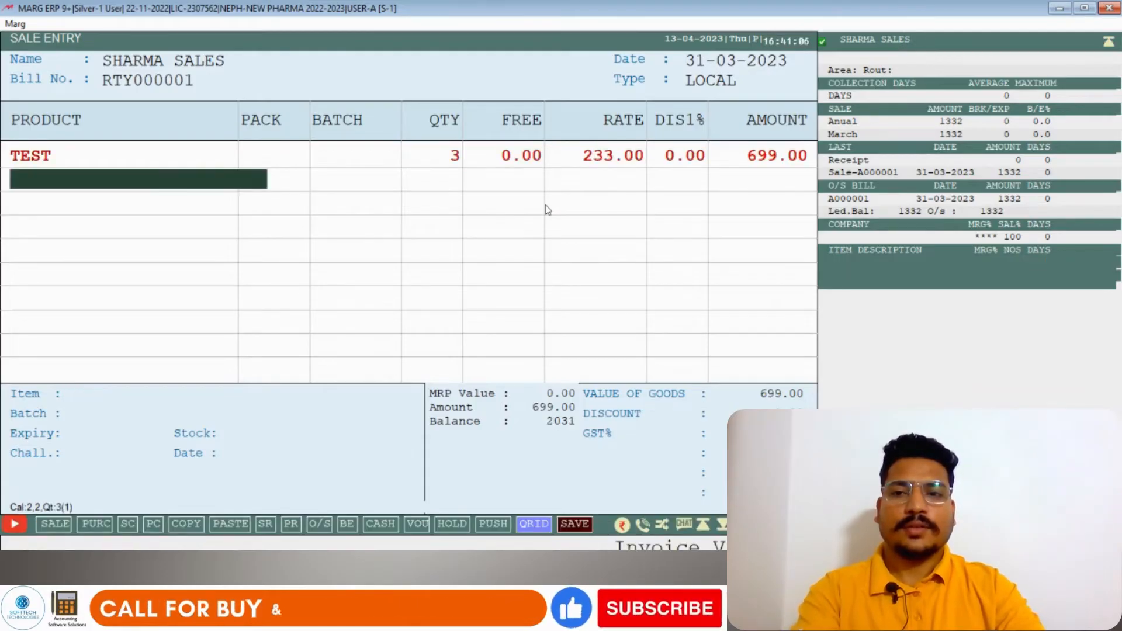
key("Escape")
key("Return")
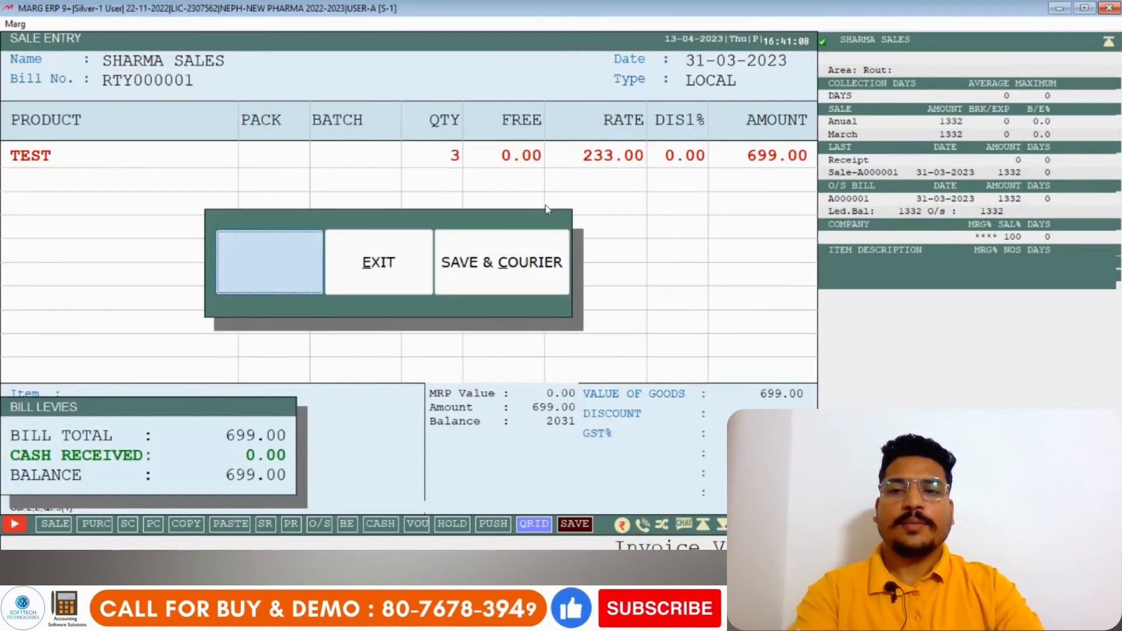
- Start a second retail bill in the RTY series for SHARMA SALES
key("Return")
key("Escape")
key("Return")
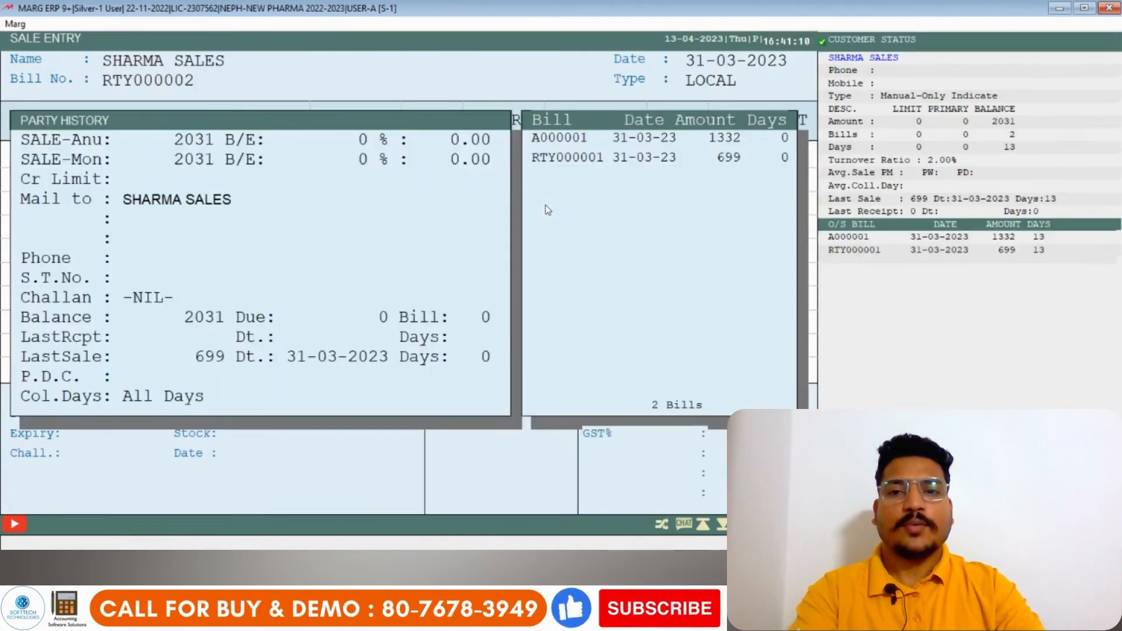
key("Return")
- Add the item TEST to the second retail bill with quantity 34 and rate 23
key("Return")
key("Return")
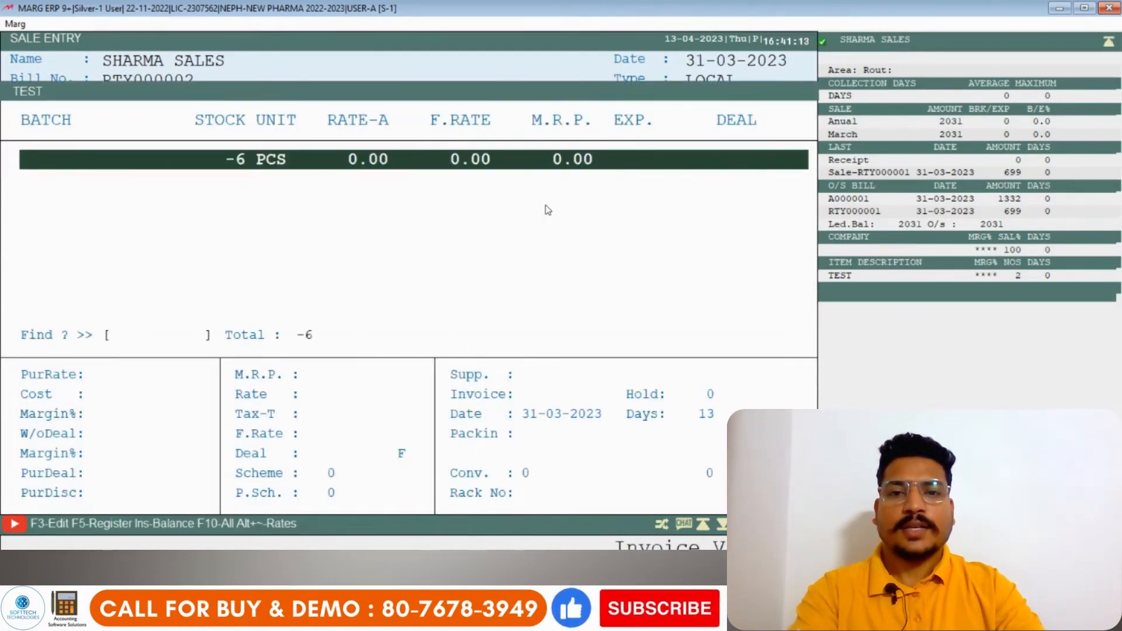
key("Return")
type("34")
key("Return")
type("23")
key("Return")
key("Return")
- Save the second retail bill without printing copies and leave the retail series
key("Escape")
key("Escape")
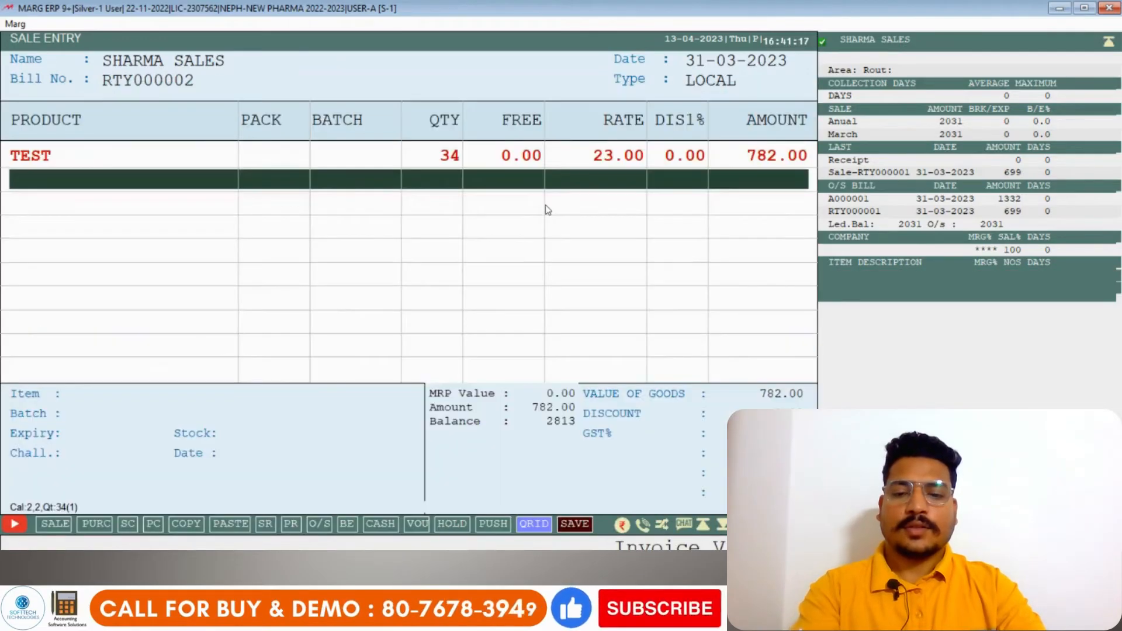
key("Return")
- Start a sale bill in the SMPL SAMPLE BILLING series for the party SHARMA SALES
key("Return")
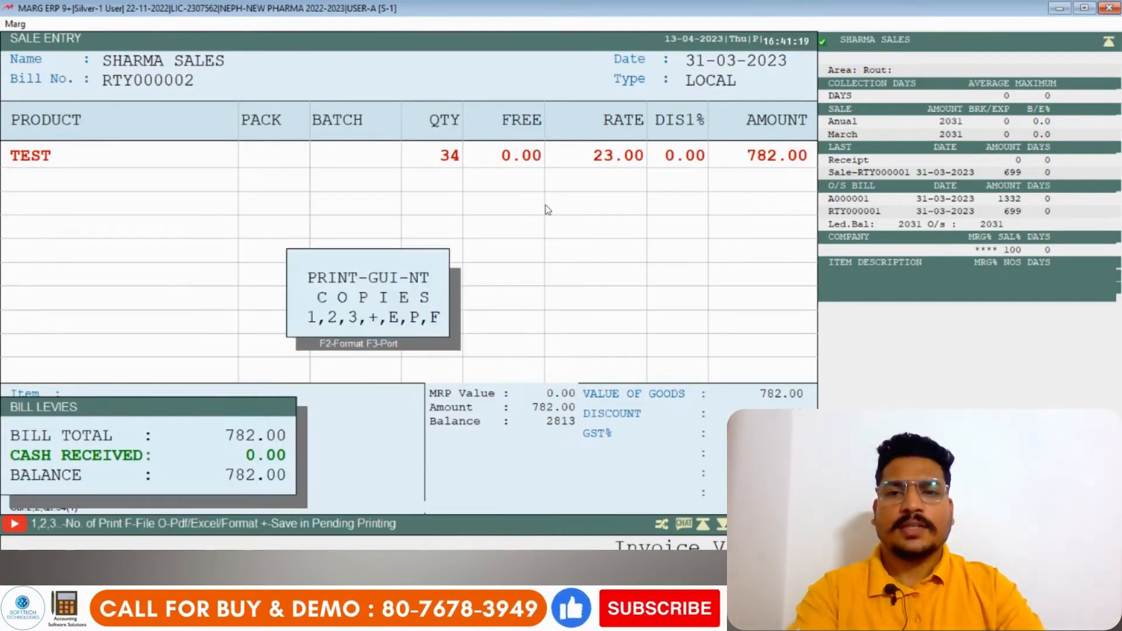
key("Escape")
key("Escape")
key("Return")
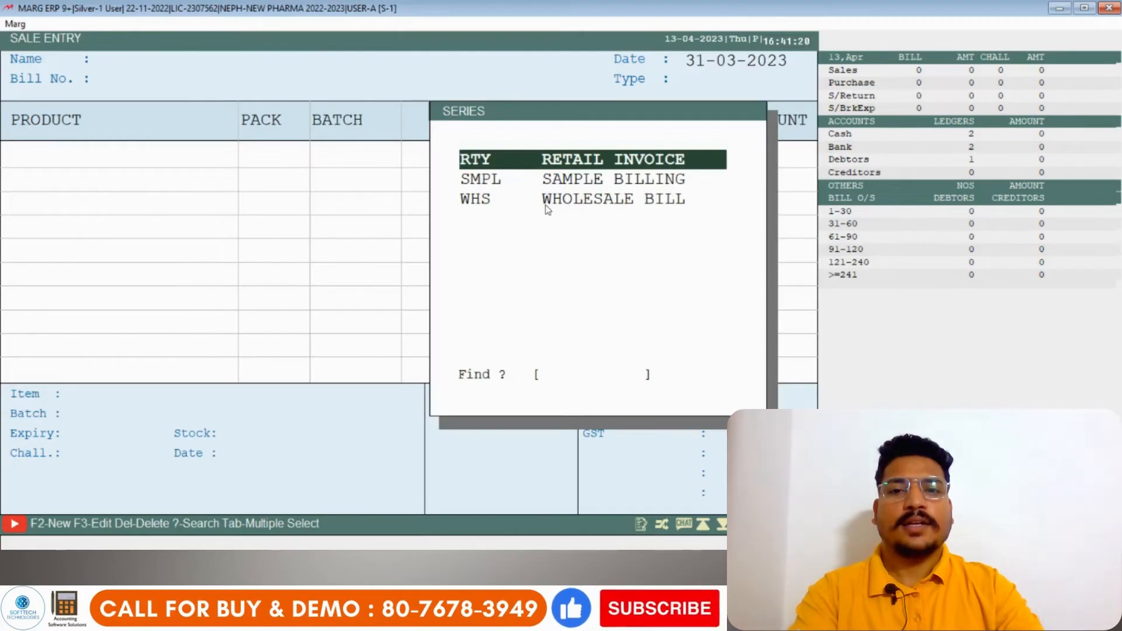
key("Down")
key("Return")
key("Return")
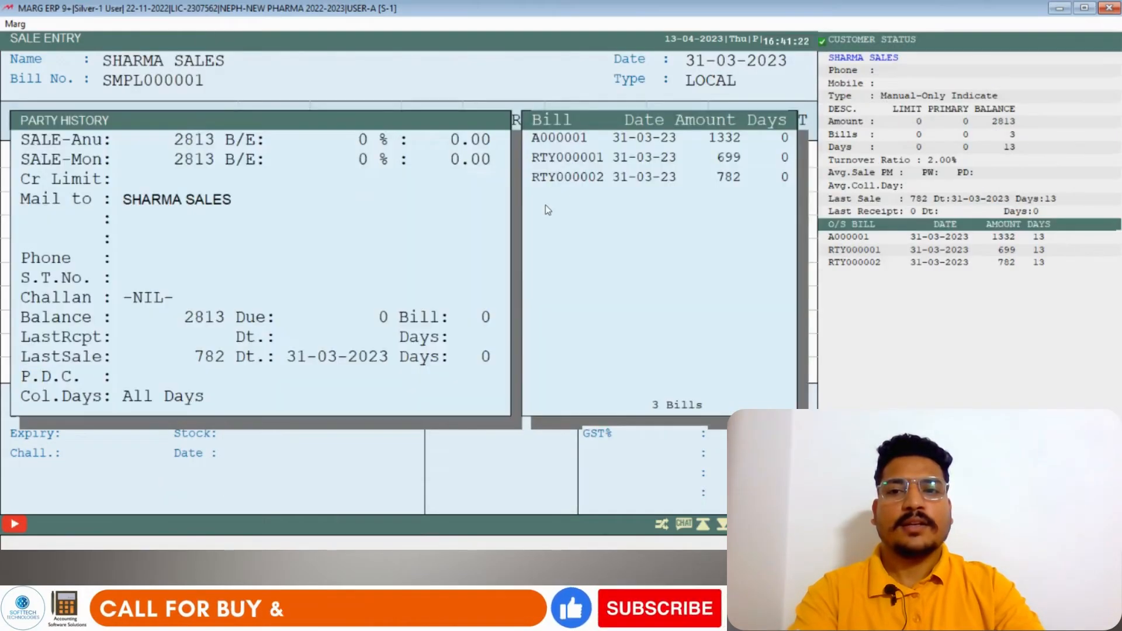
key("Return")
key("Return")
- Add the item TEST to the sample bill with quantity 34 and rate 1
key("Return")
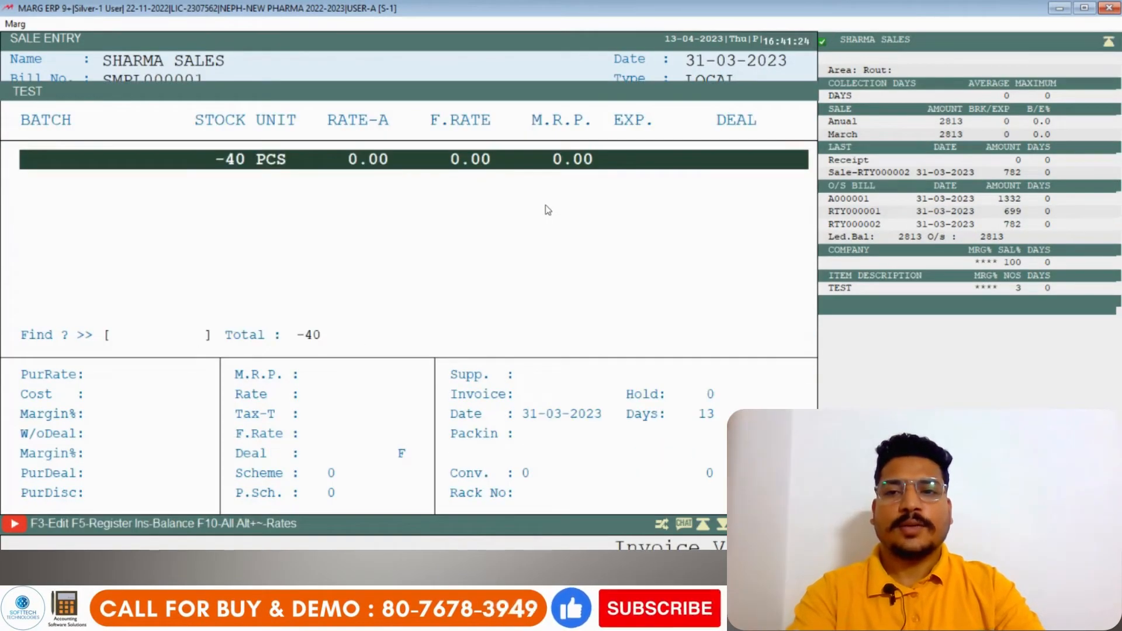
key("Return")
type("34")
key("Return")
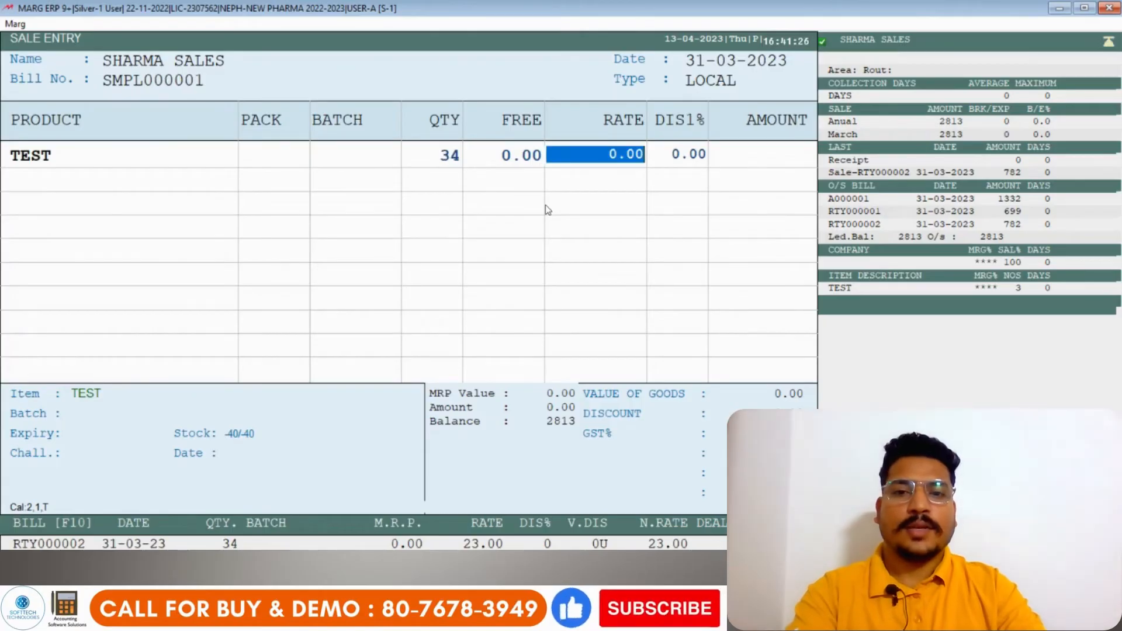
type("1")
key("Return")
- Finish the item list and save the sample bill
key("Escape")
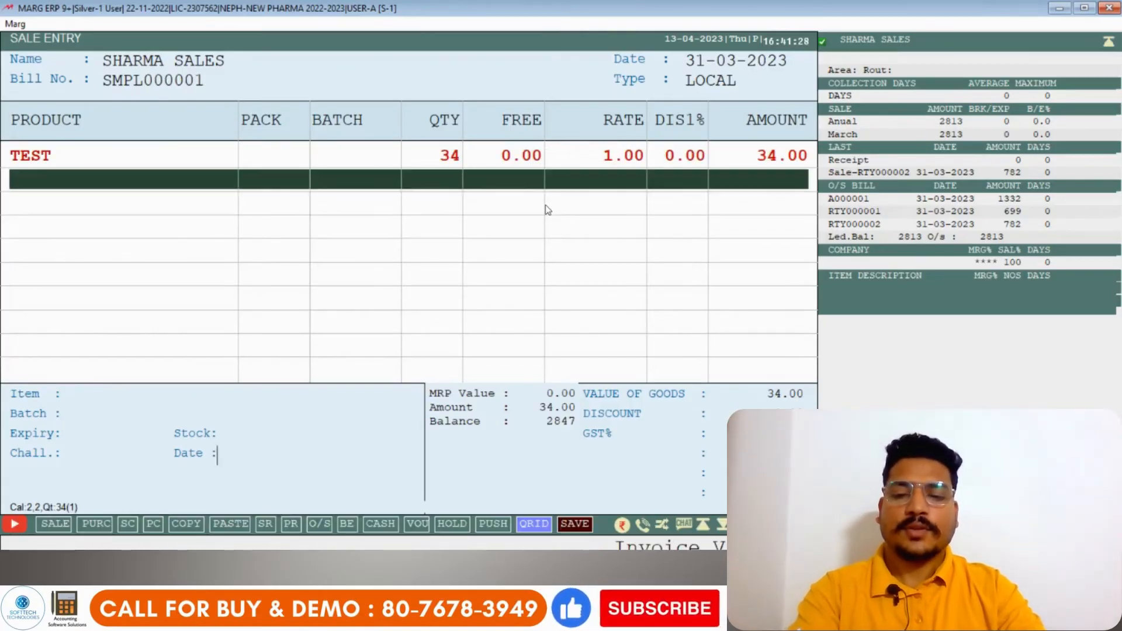
key("Page_Down")
key("Return")
key("Return")
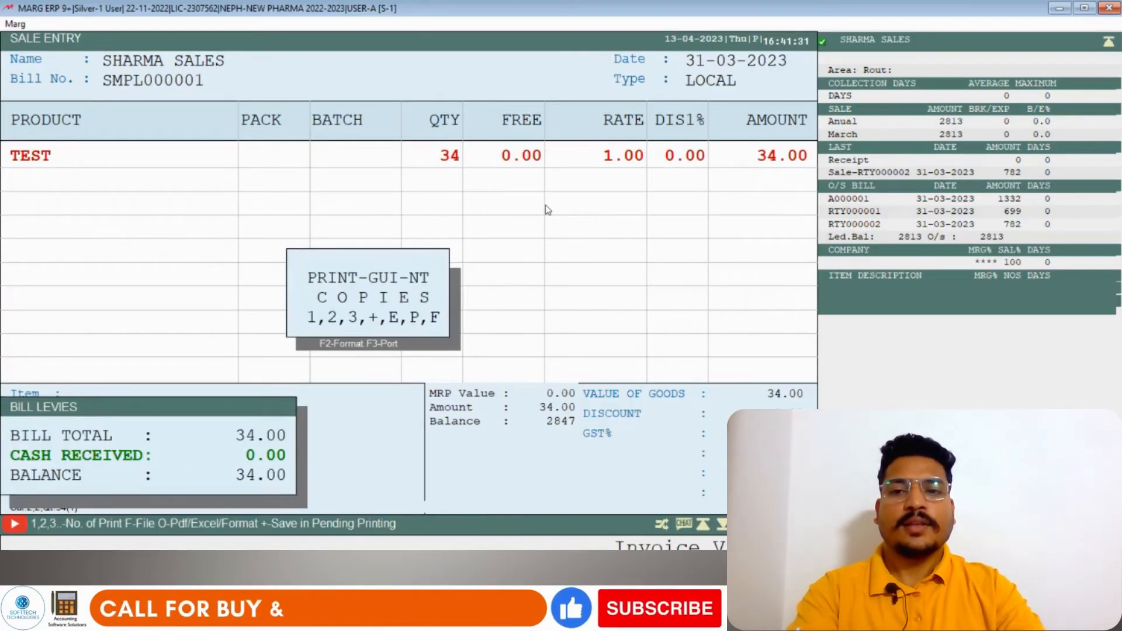
- Leave the sample series and start a bill in the WHS WHOLESALE BILL series for SHARMA SALES
key("Return")
key("Escape")
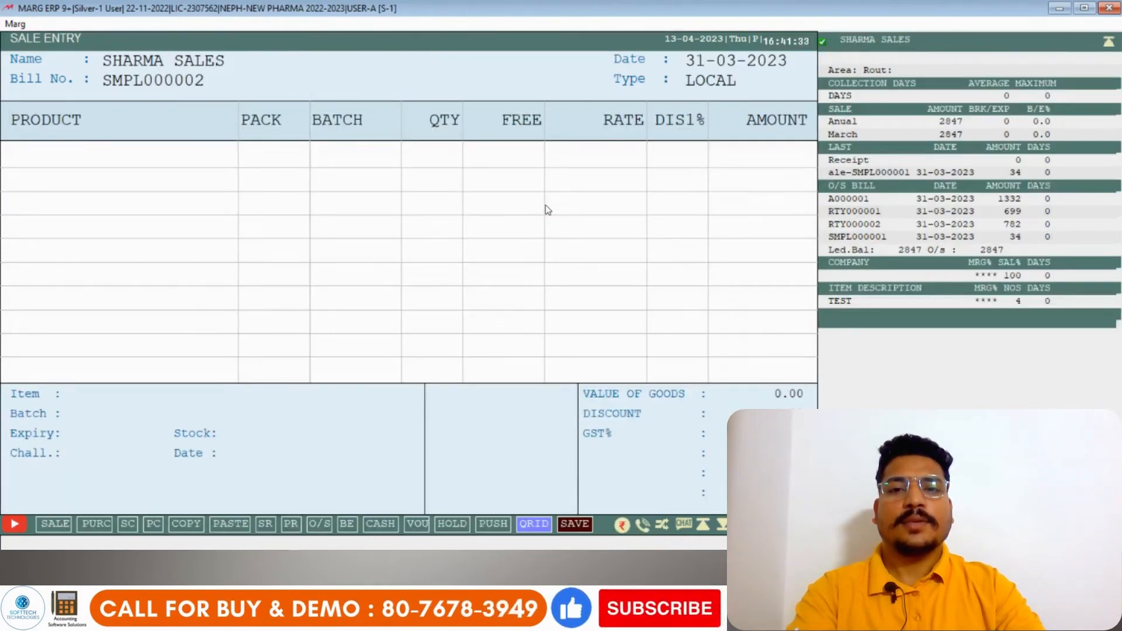
key("Escape")
key("Escape")
key("Return")
key("Down")
key("Return")
key("Return")
key("Escape")
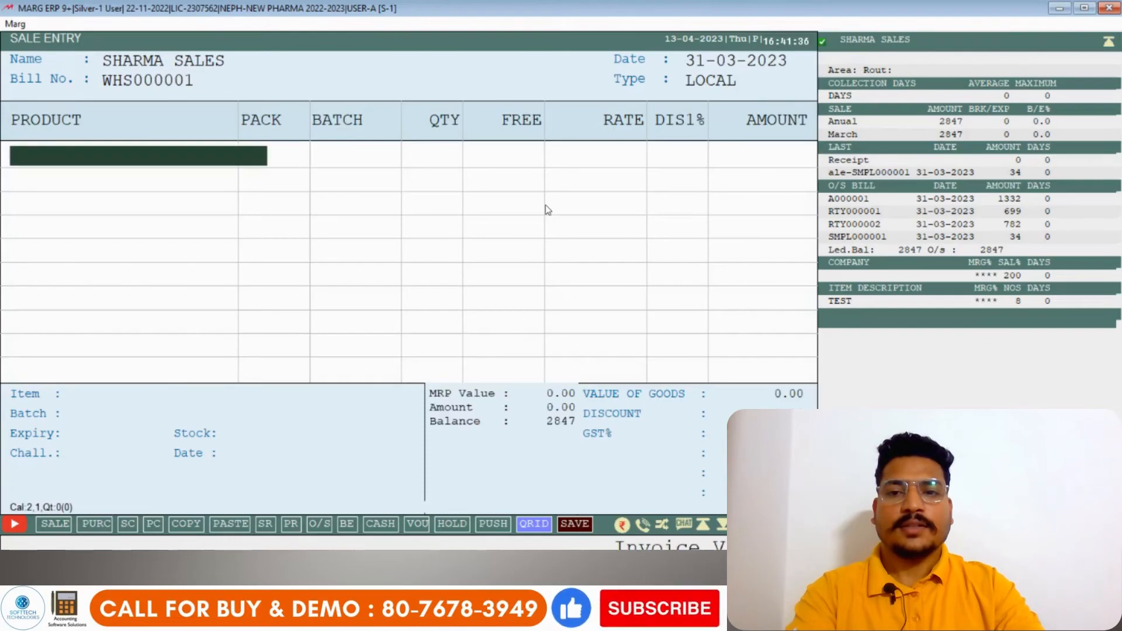
- Add the item TEST to the wholesale bill with quantity 34 and rate 323
key("Return")
key("Return")
type("34")
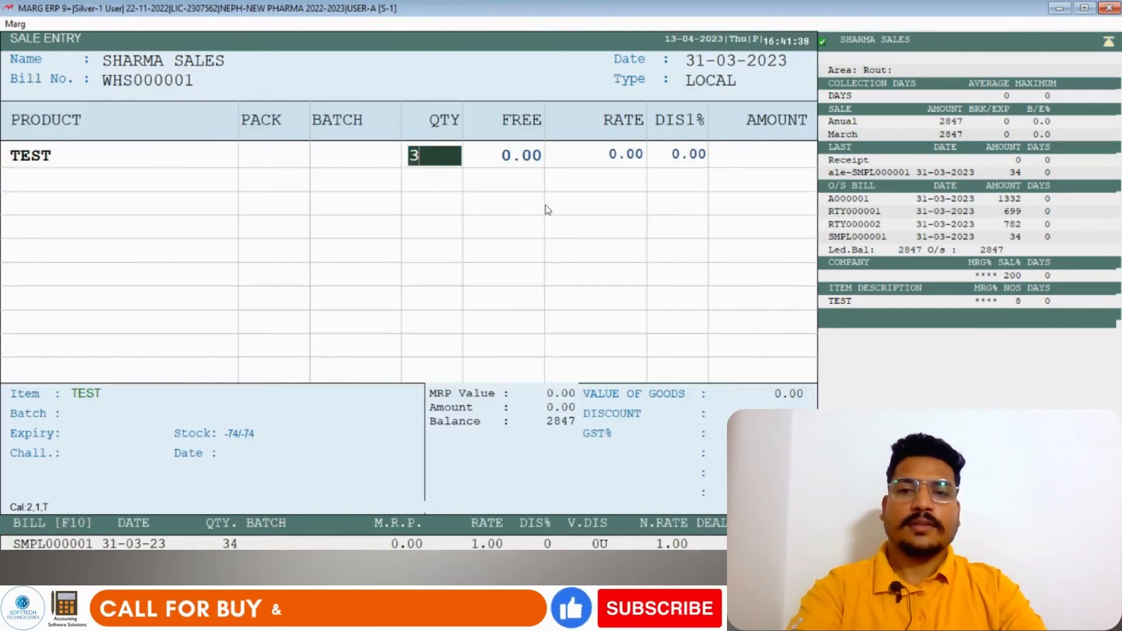
key("Return")
type("323")
key("Return")
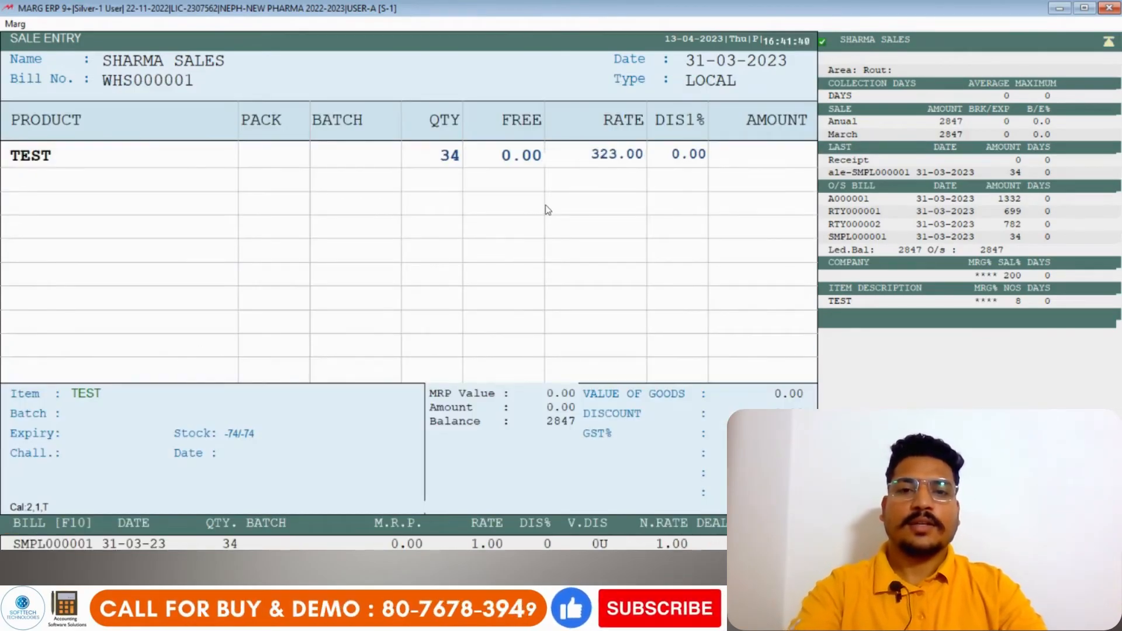
- Save the wholesale bill without printing copies and exit sale entry
key("Return")
key("Escape")
key("Return")
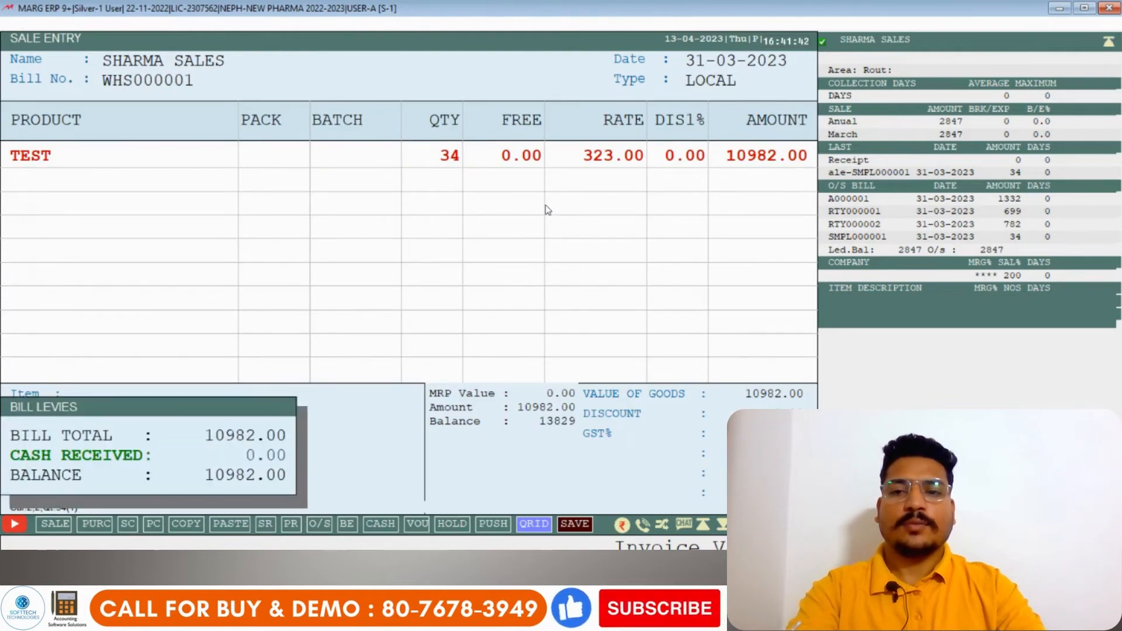
key("Return")
key("Return")
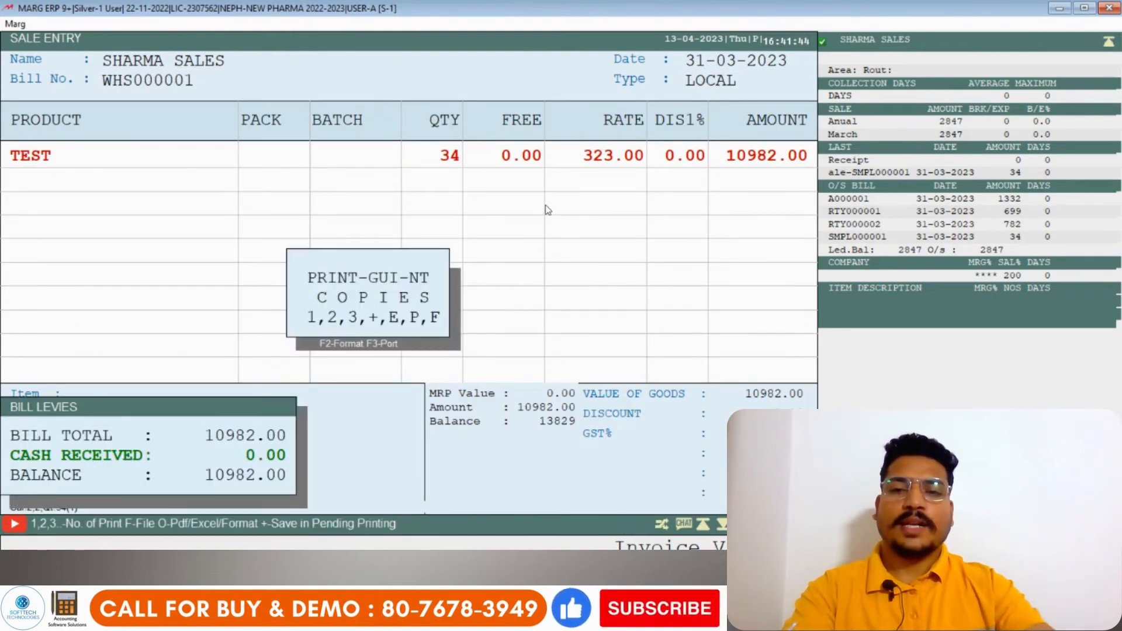
key("Escape")
key("Escape")
key("Escape")
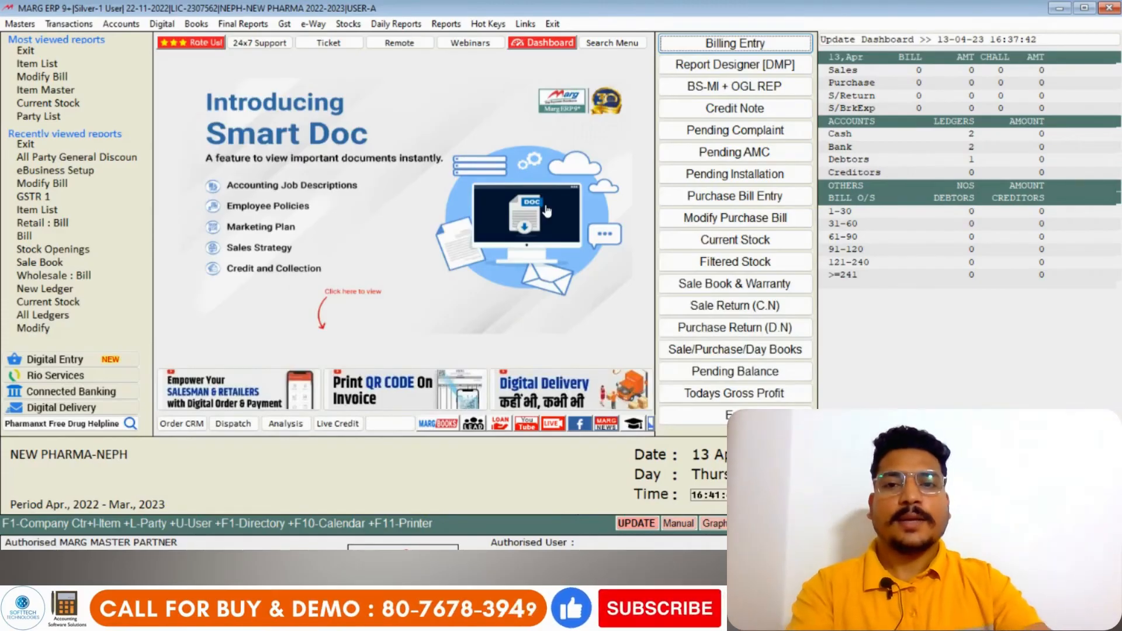
- Open the Sale Book report under sale analysis and set its period from 01-04-2022 to 31-03-2023
left_click(447, 24)
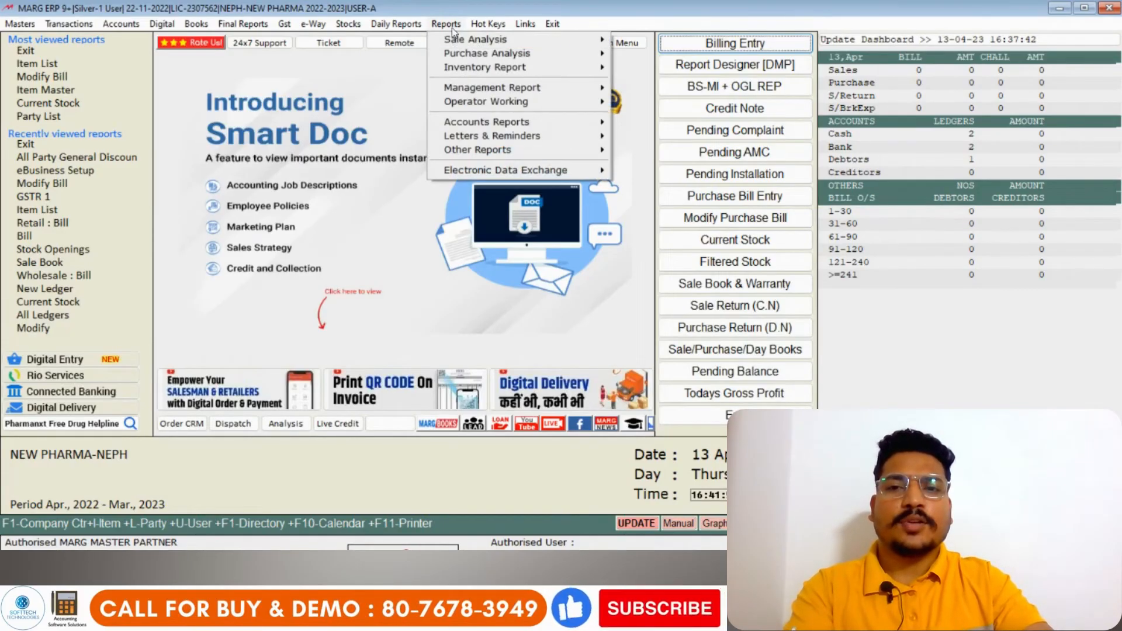
left_click(500, 40)
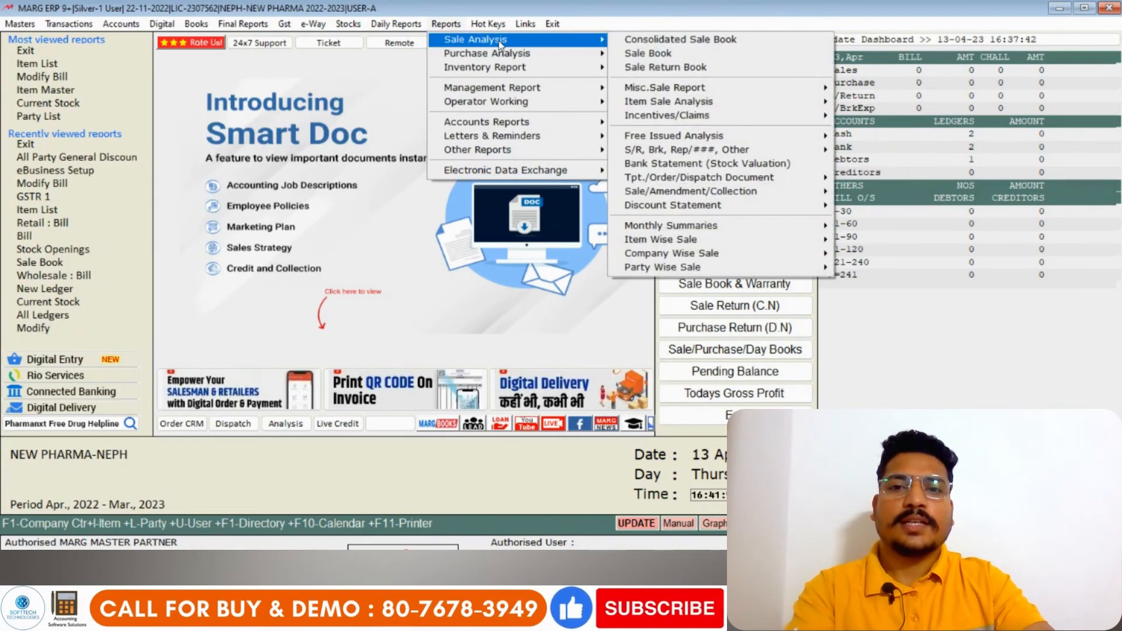
left_click(656, 54)
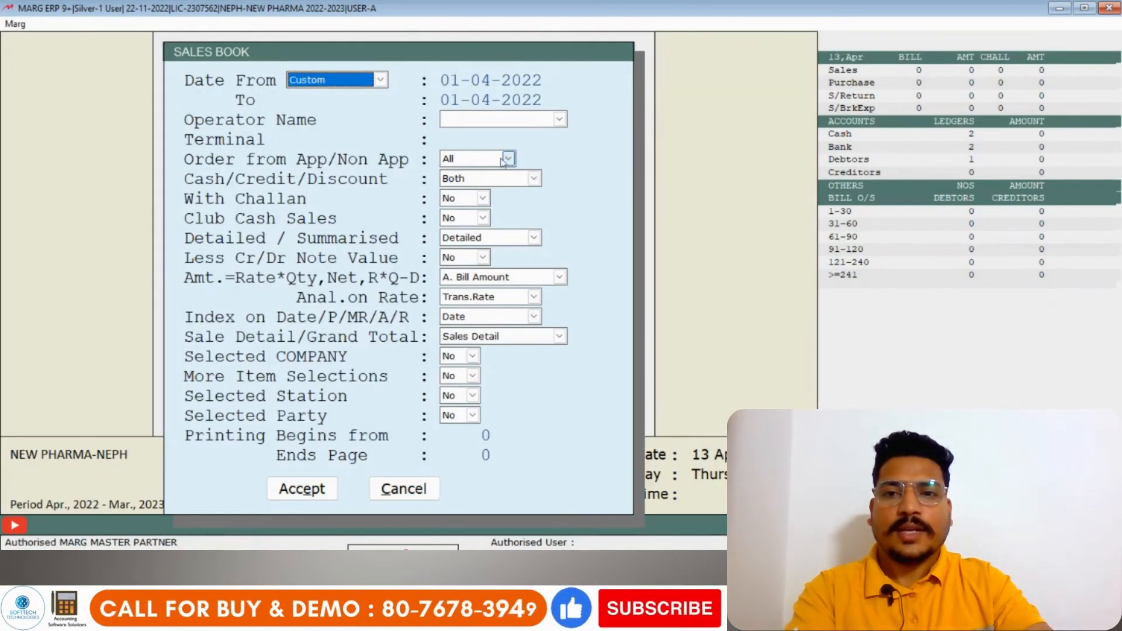
left_click(504, 81)
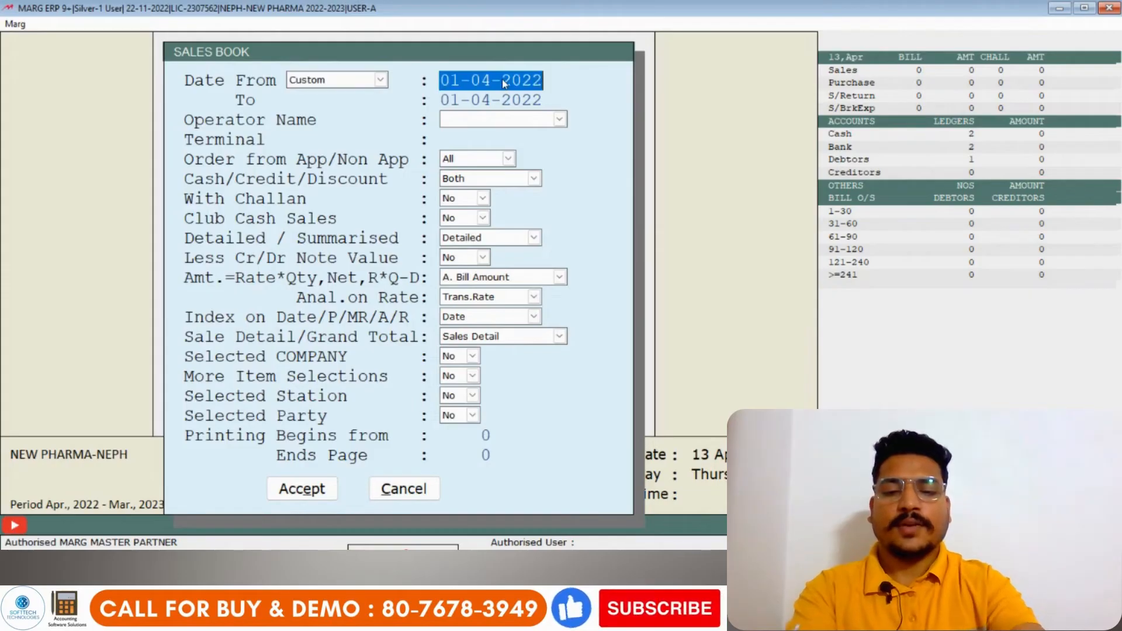
type("0")
type("1-04")
key("Return")
type("3103")
key("Return")
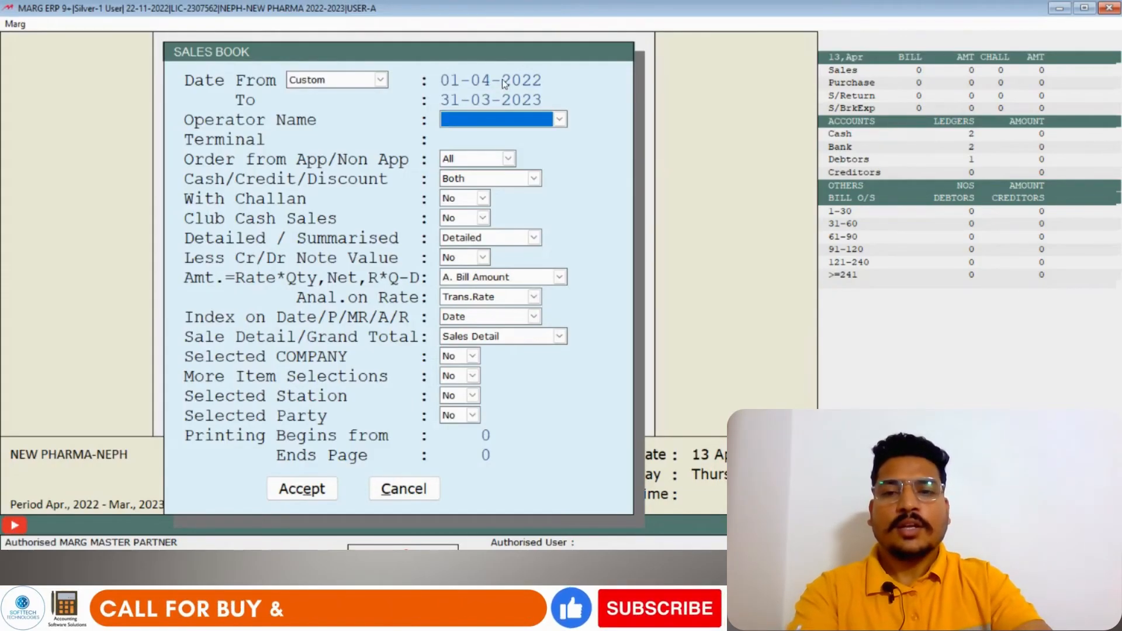
- Run the Sale Book for all series, view the combined sales total and close the result
left_click(302, 489)
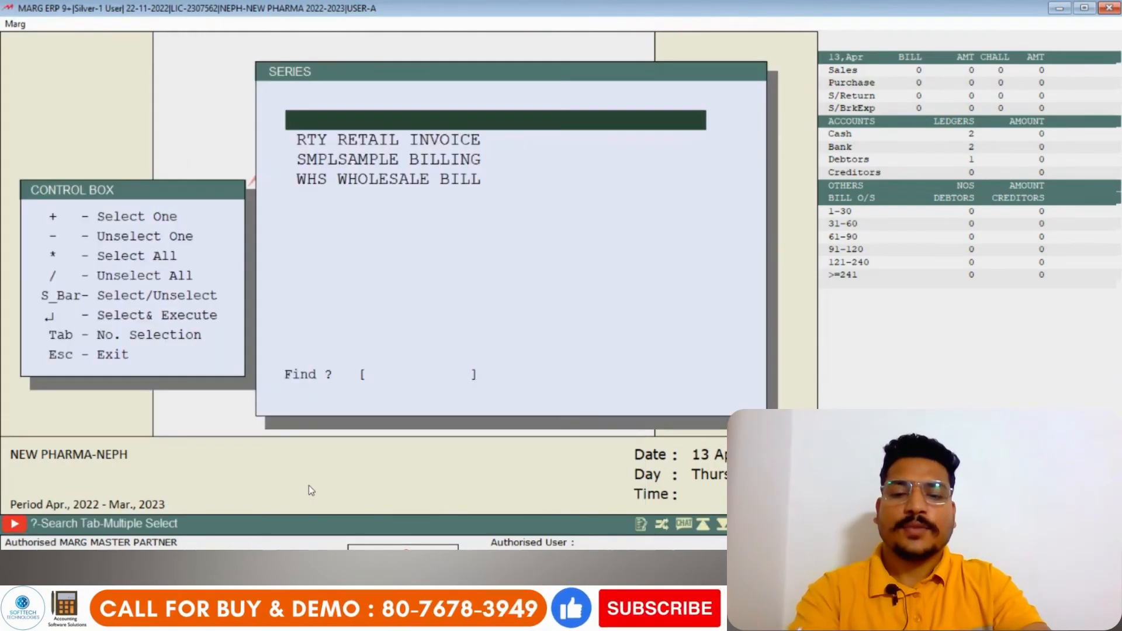
key("Return")
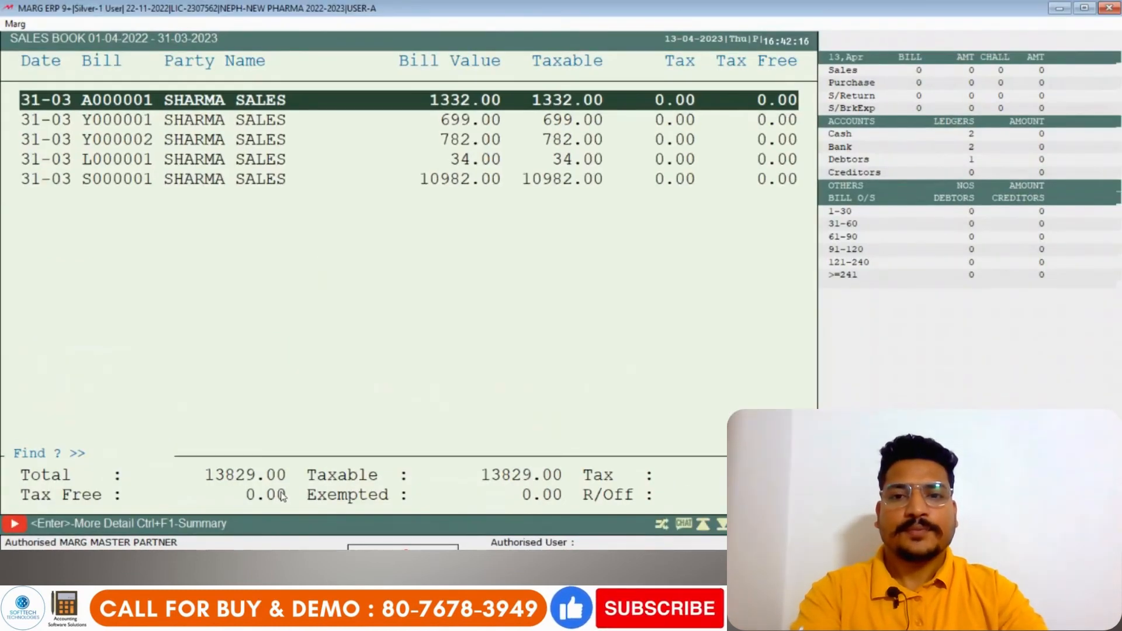
key("Escape")
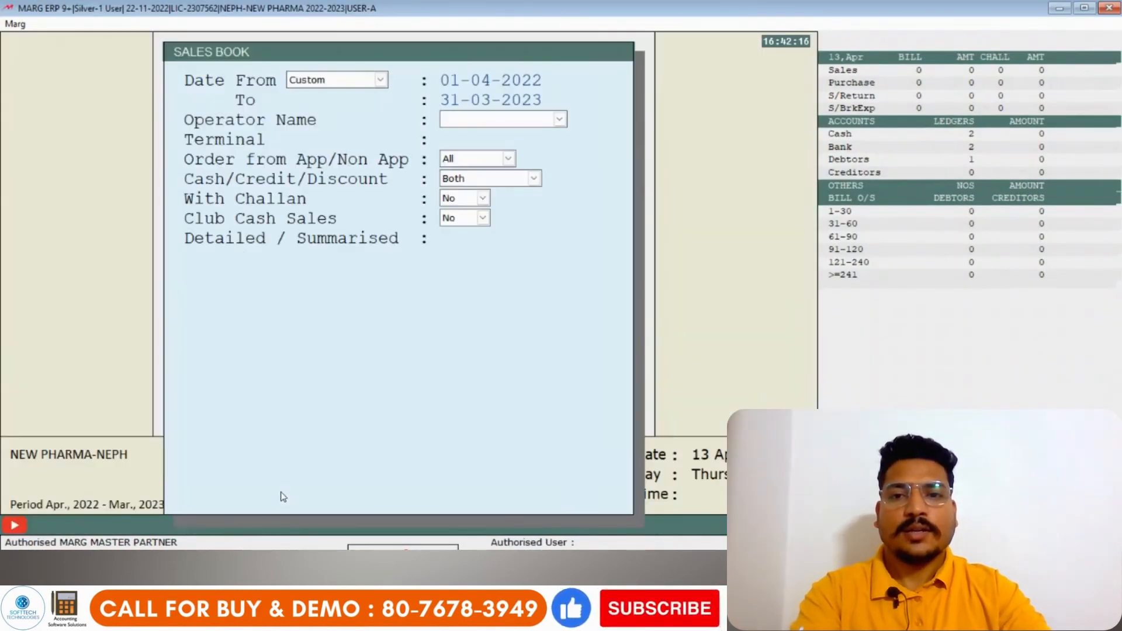
- Run the Sale Book again for only the RTY RETAIL INVOICE series and view its sales total
left_click(301, 496)
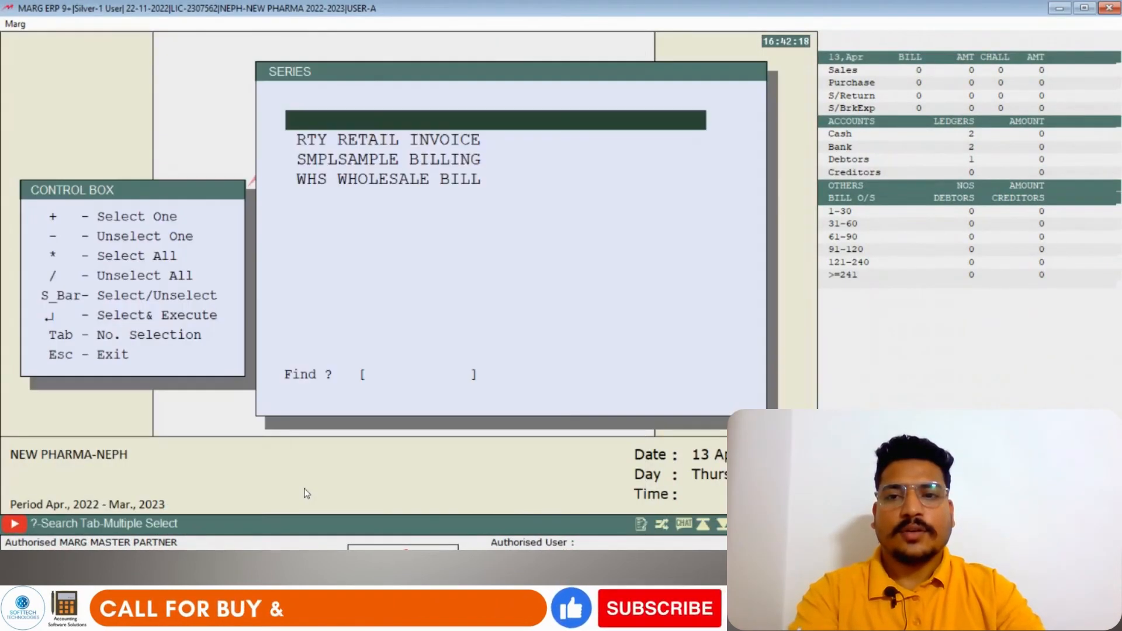
key("Down")
key("Up")
key("Down")
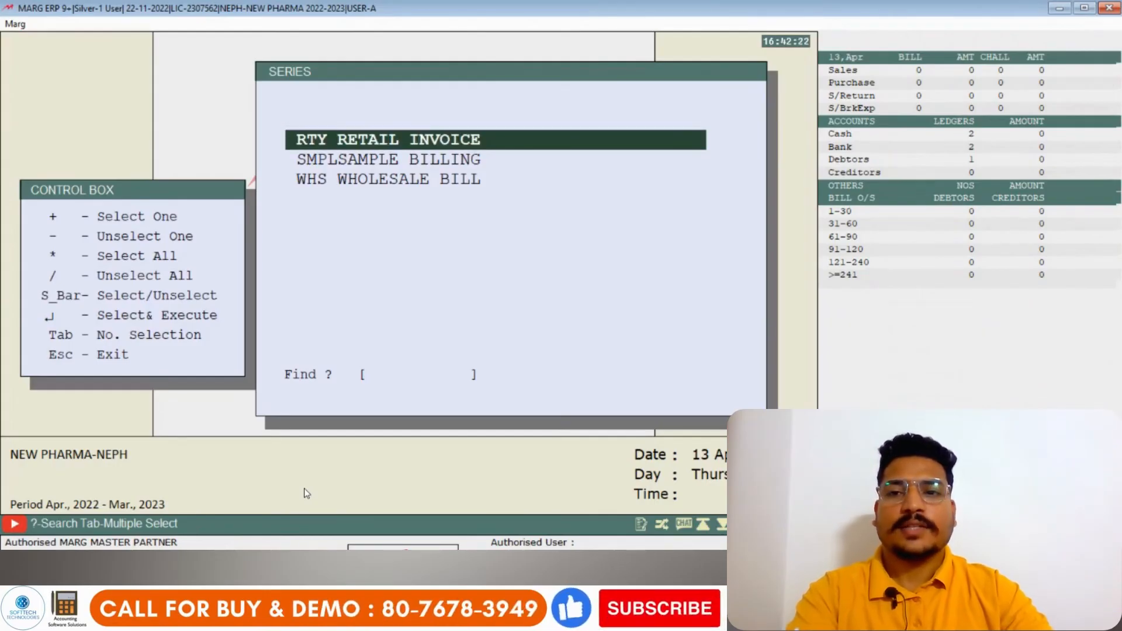
key("space")
key("Up")
key("Return")
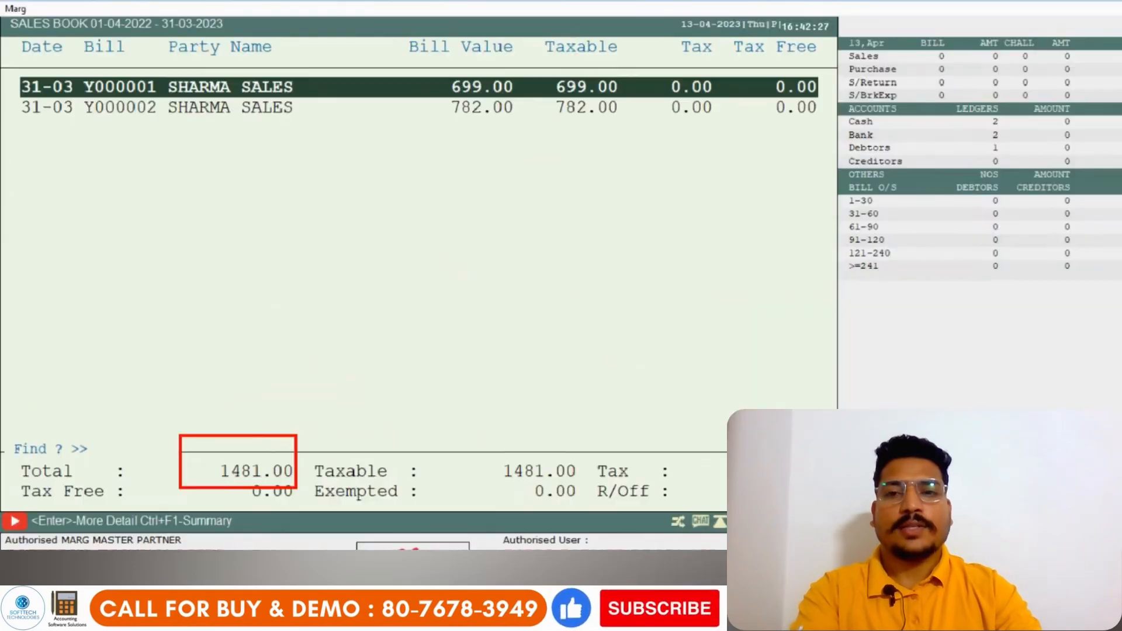
- Run the Sale Book for only the SMPL SAMPLE BILLING series and view its sales
key("Down")
left_click(288, 495)
key("Down")
key("Down")
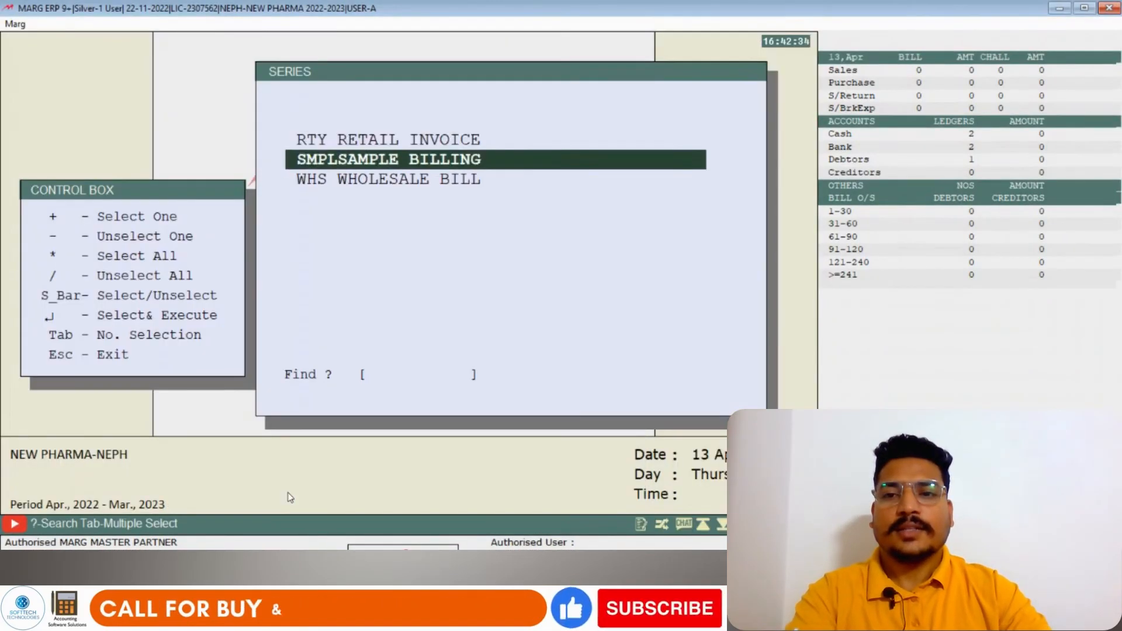
key("space")
key("Up")
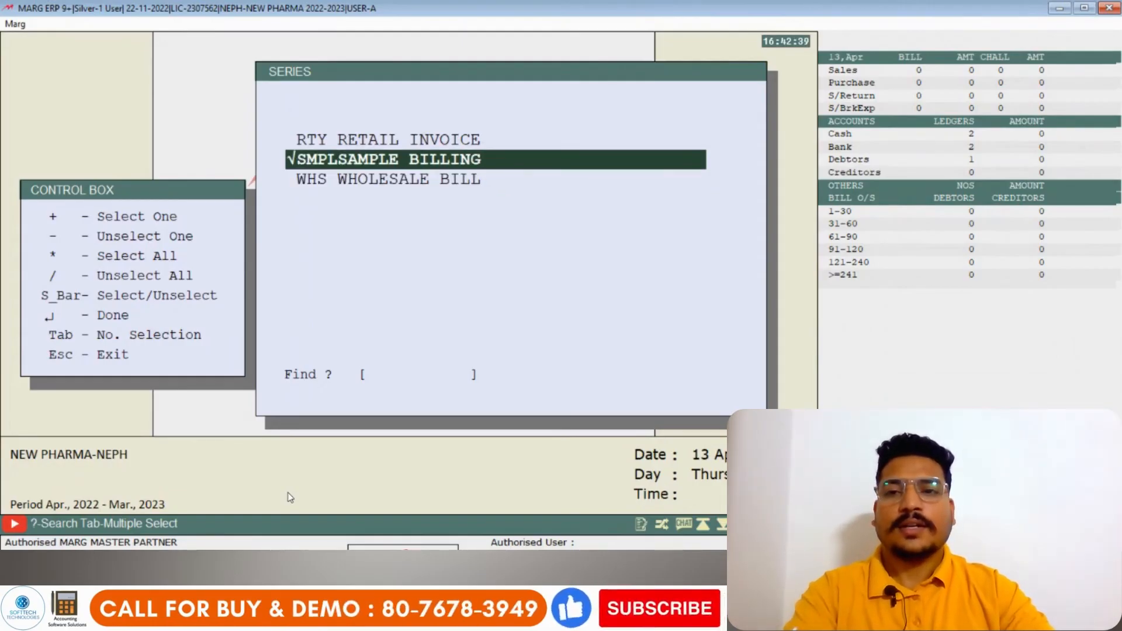
key("Return")
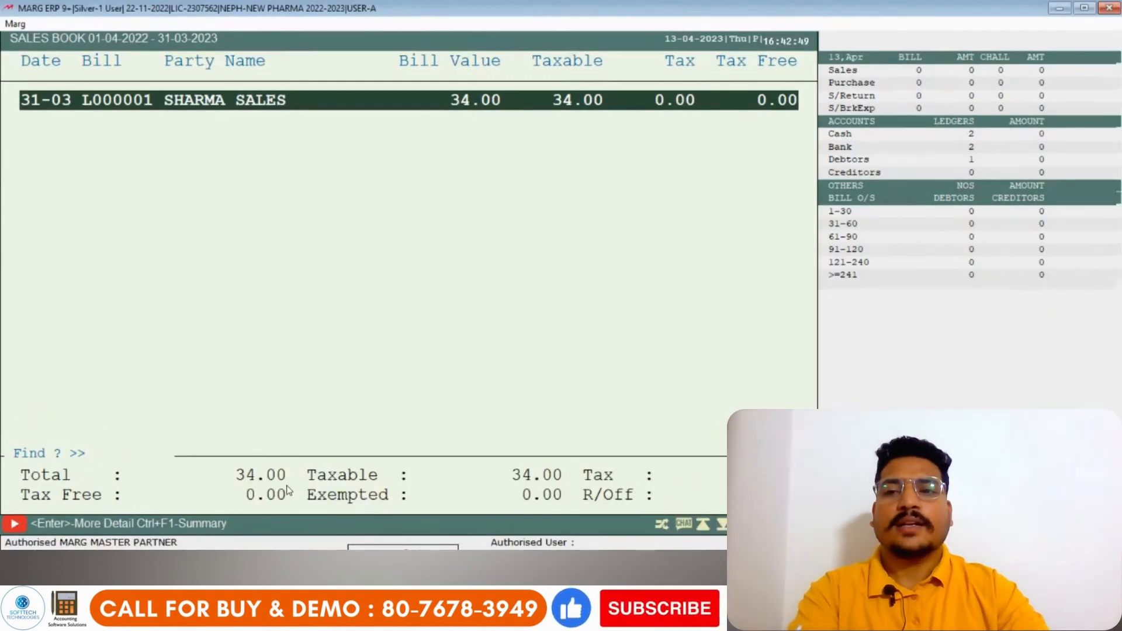
- Open the sample bill from the Sale Book to view its details, and exit to the main screen
key("Return")
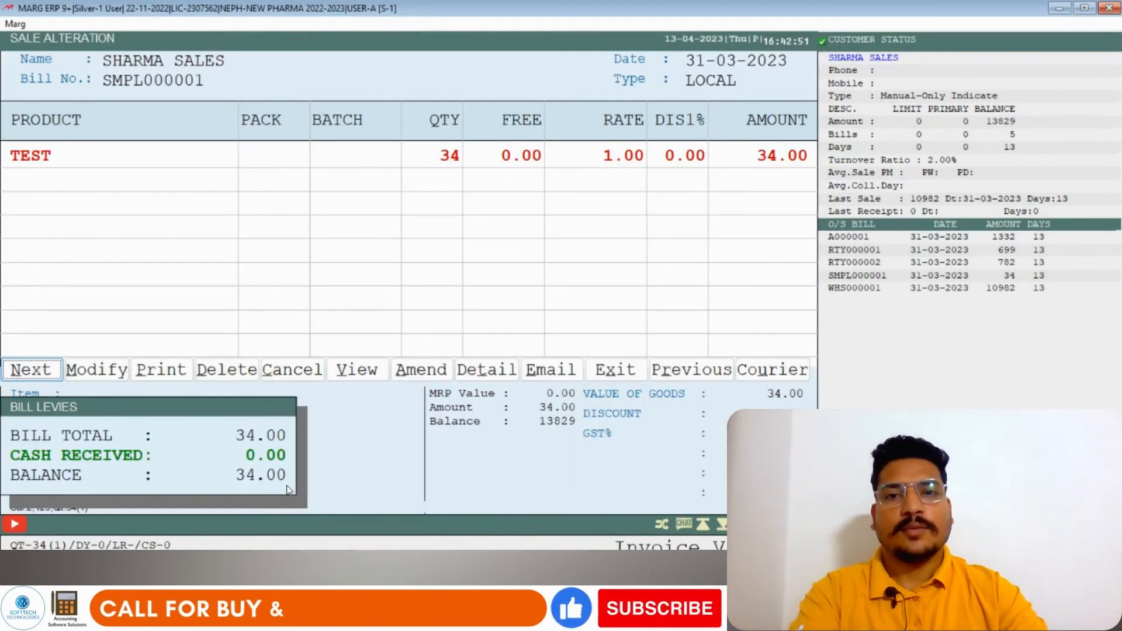
key("Escape")
key("Escape")
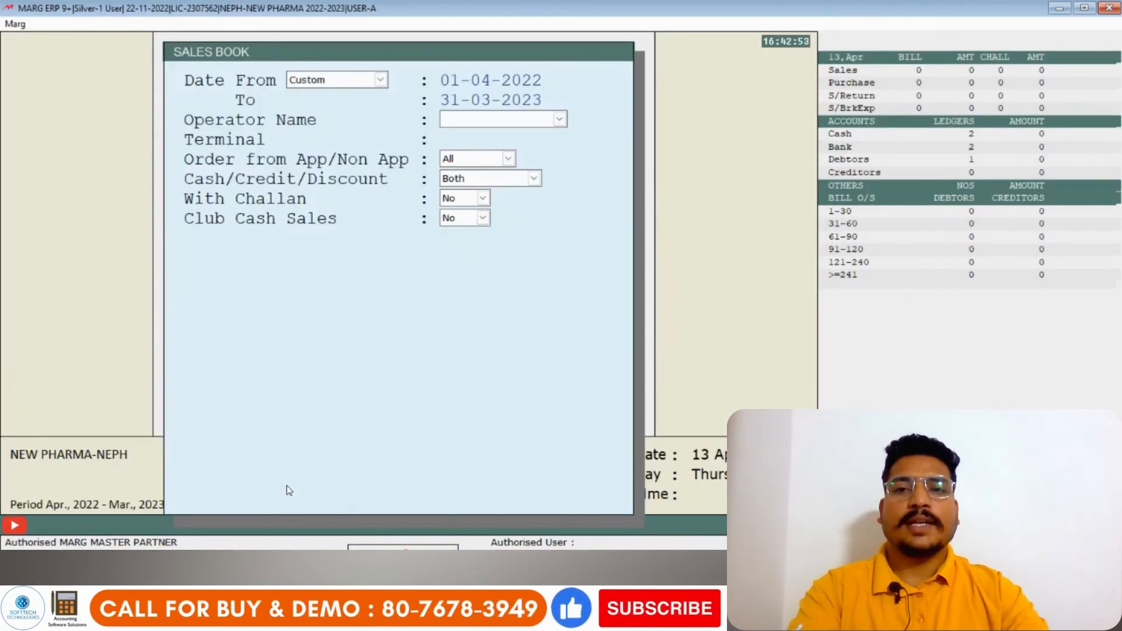
key("Escape")
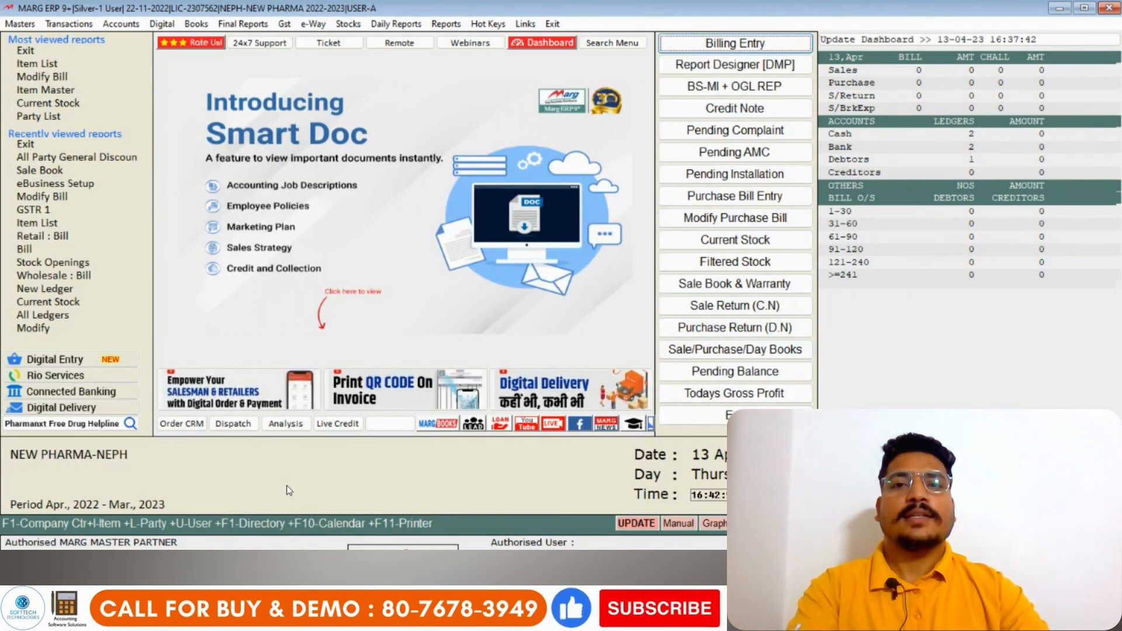